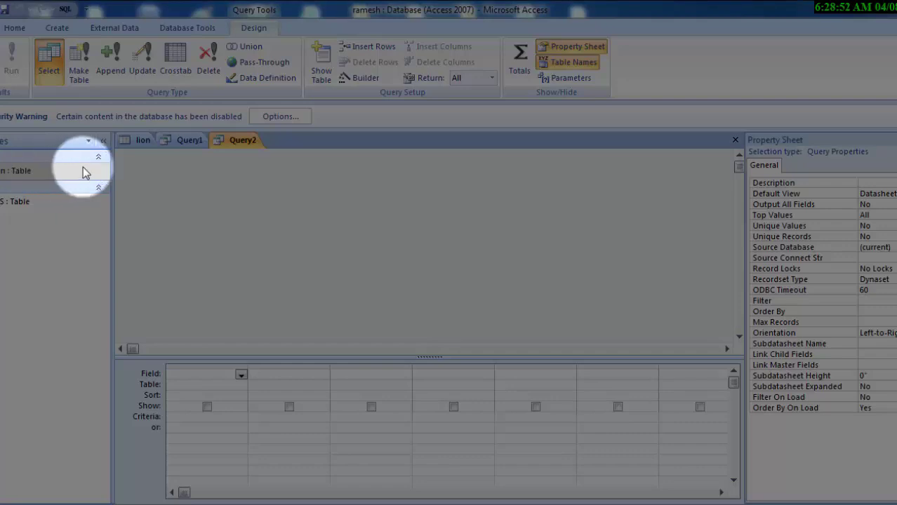
Show the lion table in Design view with its roll number, subject, Total and Average fields.
{"action": "left_click", "coordinate": [139, 143]}
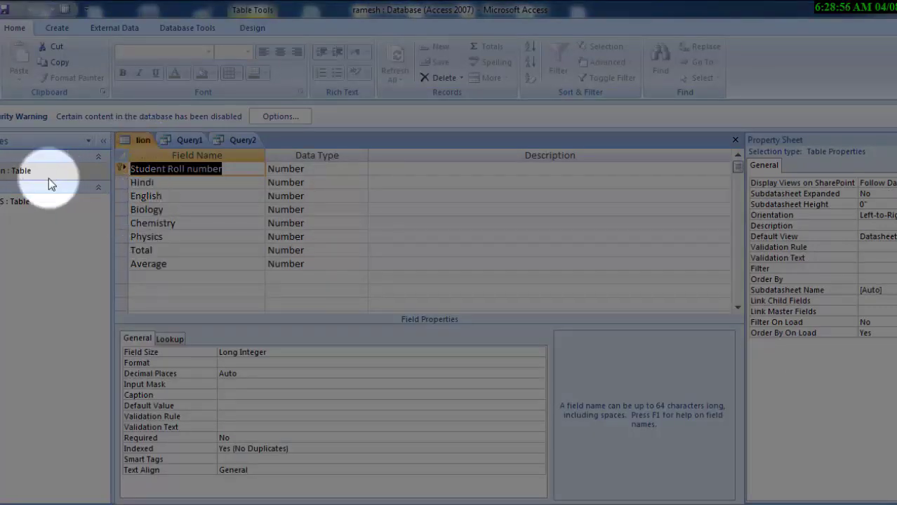
Open the SSS table datasheet and widen its Subject code and Student name columns.
{"action": "left_click", "coordinate": [47, 206]}
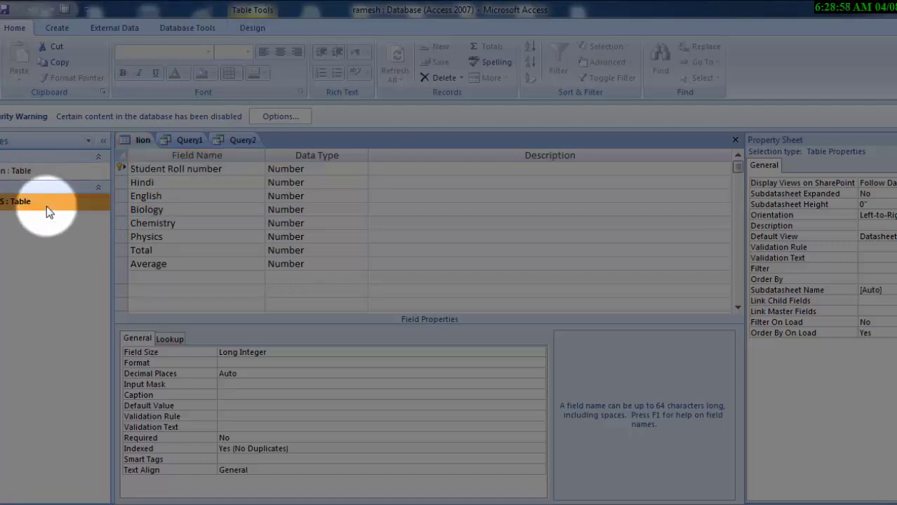
{"action": "double_click", "coordinate": [46, 206]}
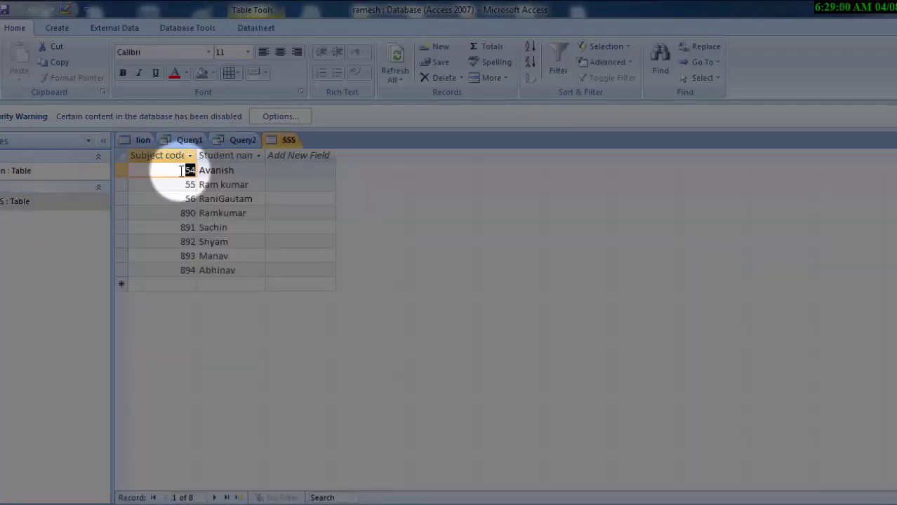
{"action": "left_click_drag", "start_coordinate": [196, 156], "coordinate": [208, 170]}
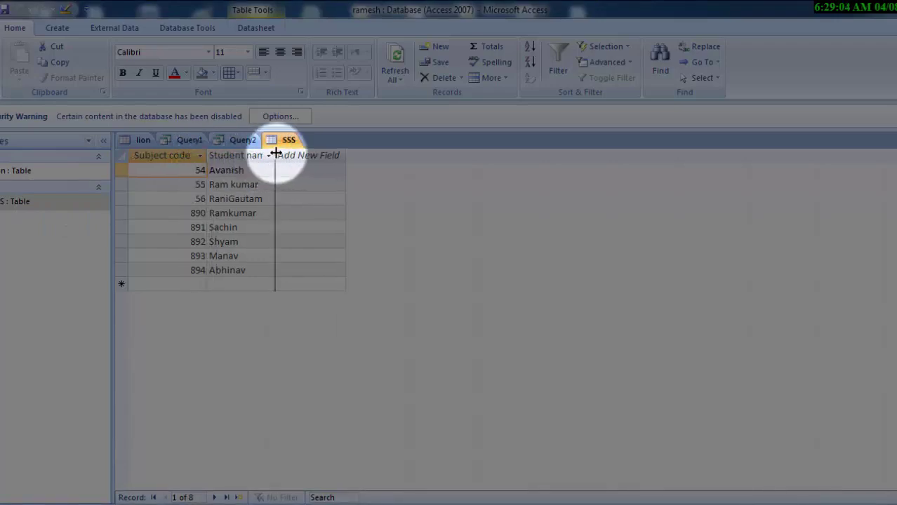
{"action": "left_click_drag", "start_coordinate": [276, 155], "coordinate": [284, 163]}
Make the SSS datasheet text bold at size 14 and widen both columns to fit their headers.
{"action": "left_click", "coordinate": [122, 72]}
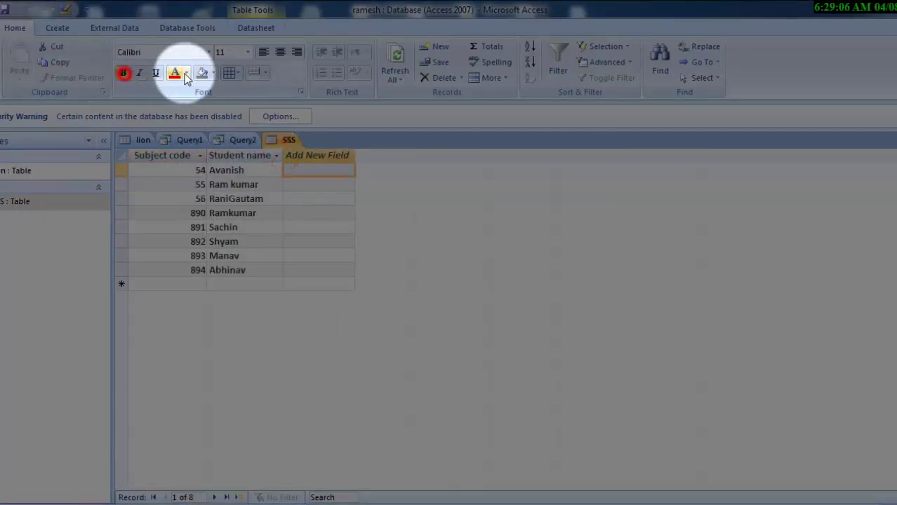
{"action": "left_click", "coordinate": [248, 53]}
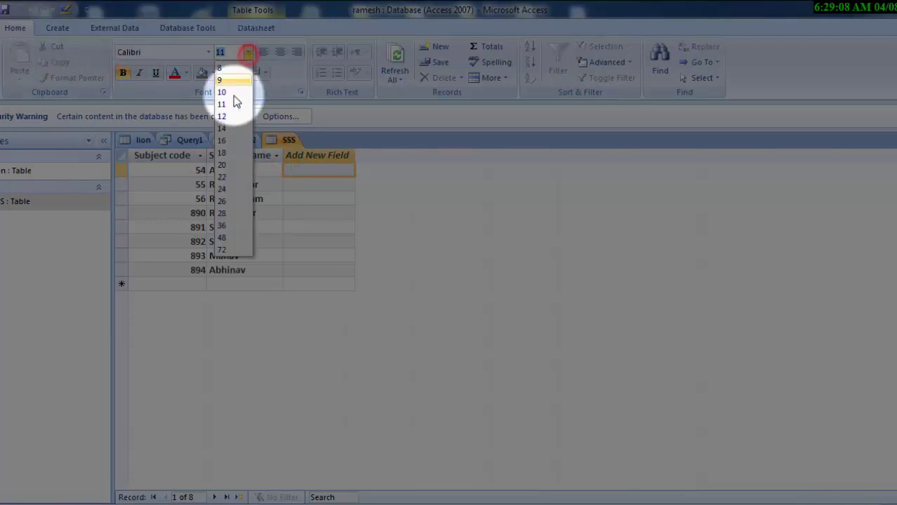
{"action": "left_click", "coordinate": [223, 129]}
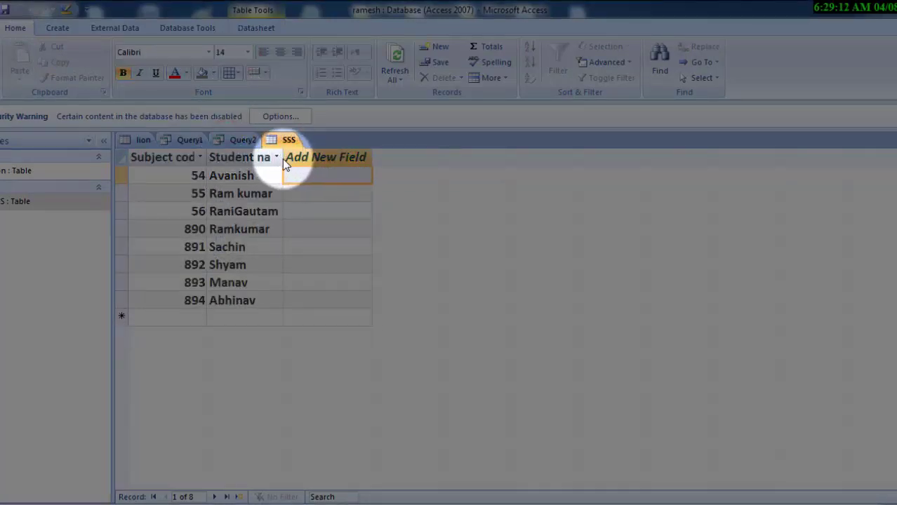
{"action": "left_click_drag", "start_coordinate": [281, 158], "coordinate": [311, 183]}
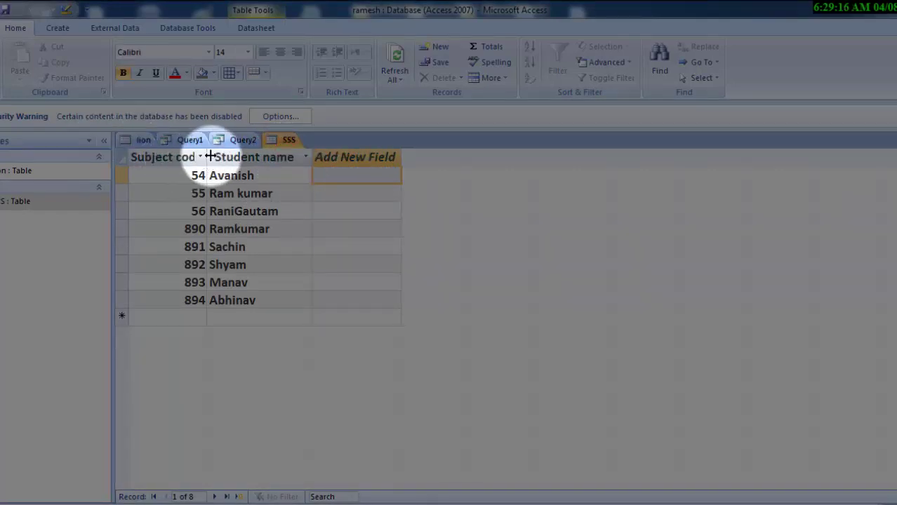
{"action": "left_click_drag", "start_coordinate": [207, 157], "coordinate": [225, 175]}
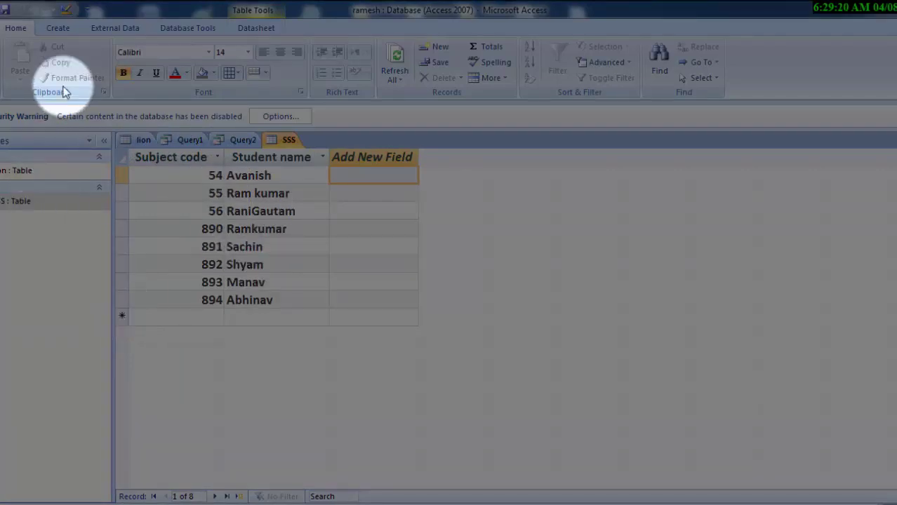
Create a design-view query with the lion and SSS tables, joining SSS's Subject code to lion.
{"action": "left_click", "coordinate": [62, 31]}
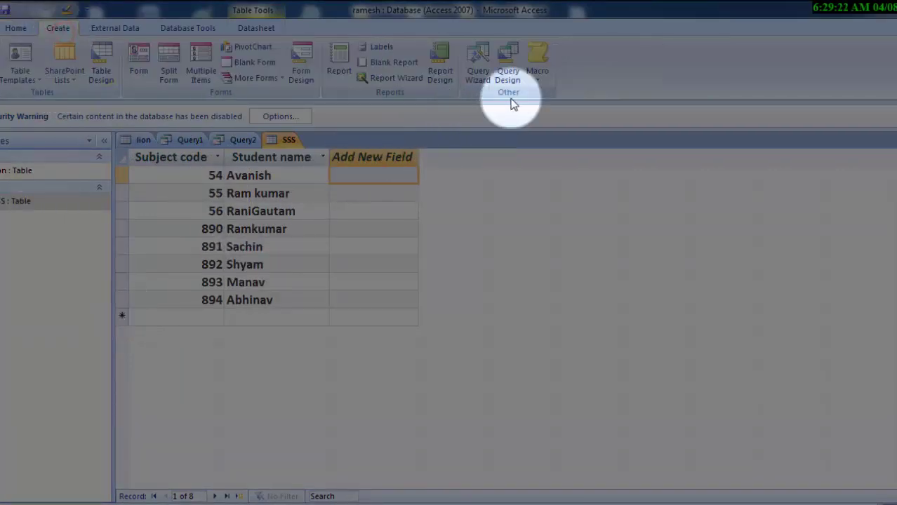
{"action": "left_click", "coordinate": [514, 66]}
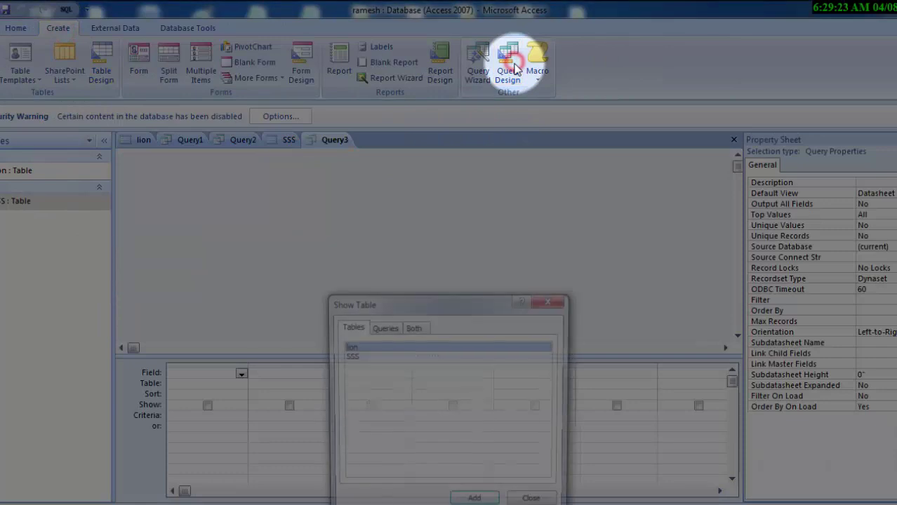
{"action": "left_click", "coordinate": [457, 503]}
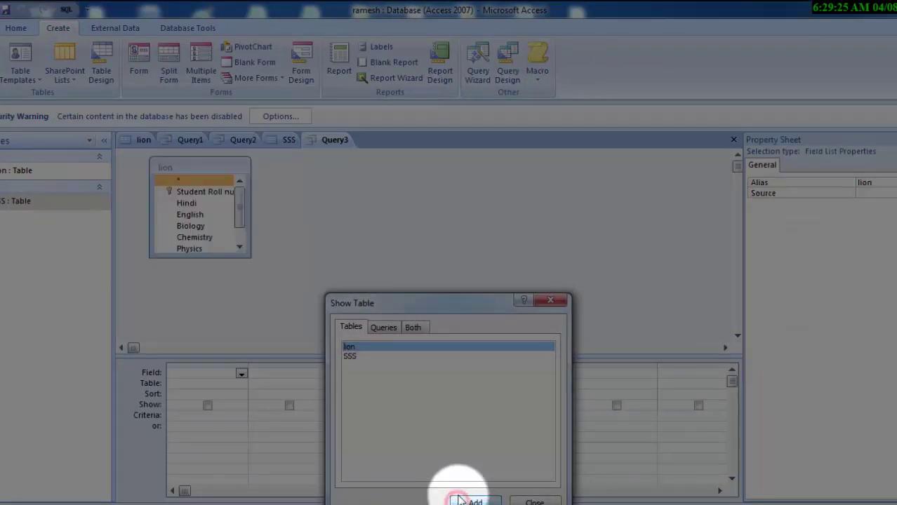
{"action": "left_click", "coordinate": [392, 358]}
{"action": "left_click", "coordinate": [475, 501]}
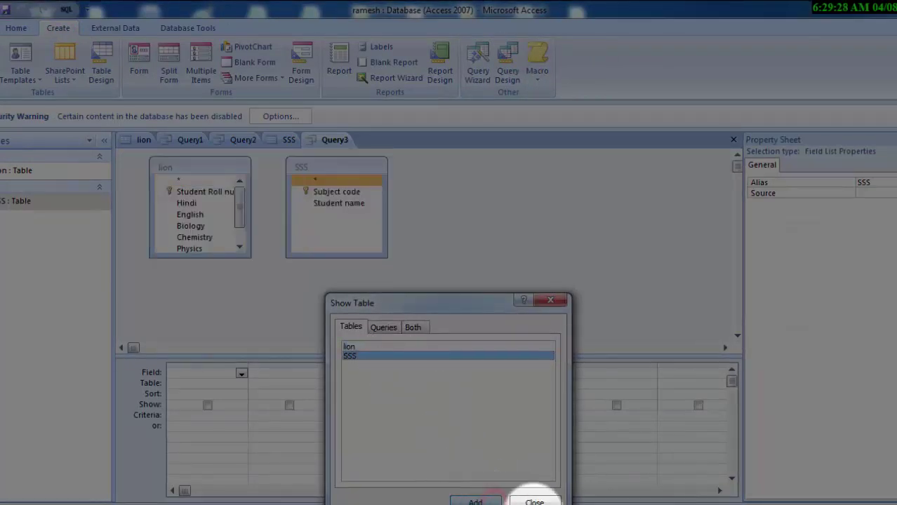
{"action": "left_click", "coordinate": [534, 501]}
{"action": "left_click", "coordinate": [340, 193]}
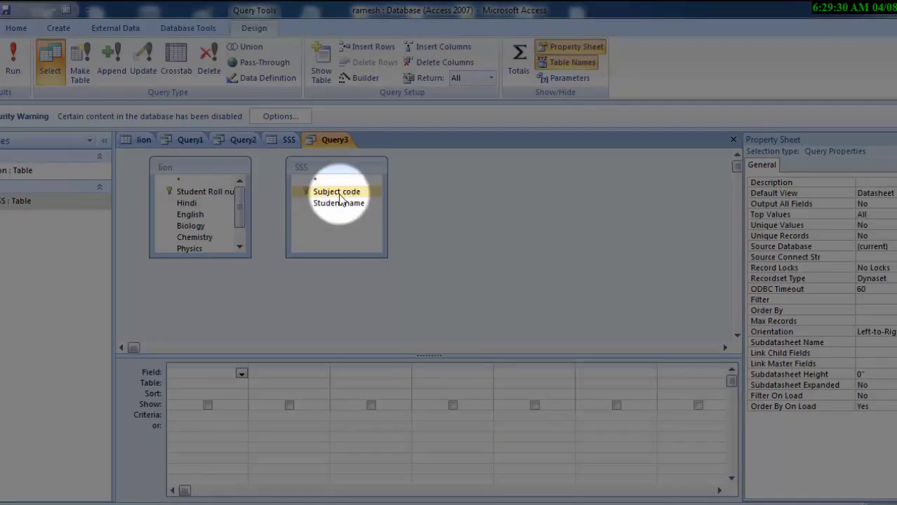
{"action": "left_click_drag", "start_coordinate": [340, 194], "coordinate": [218, 235]}
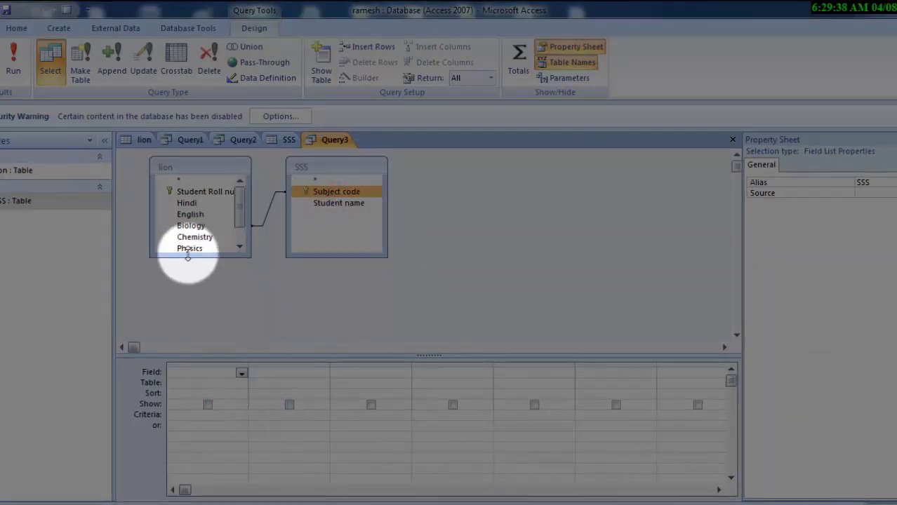
Add lion's Student Roll number, Hindi, English, Biology, Chemistry and Physics fields to the query grid.
{"action": "left_click", "coordinate": [204, 194]}
{"action": "double_click", "coordinate": [204, 195]}
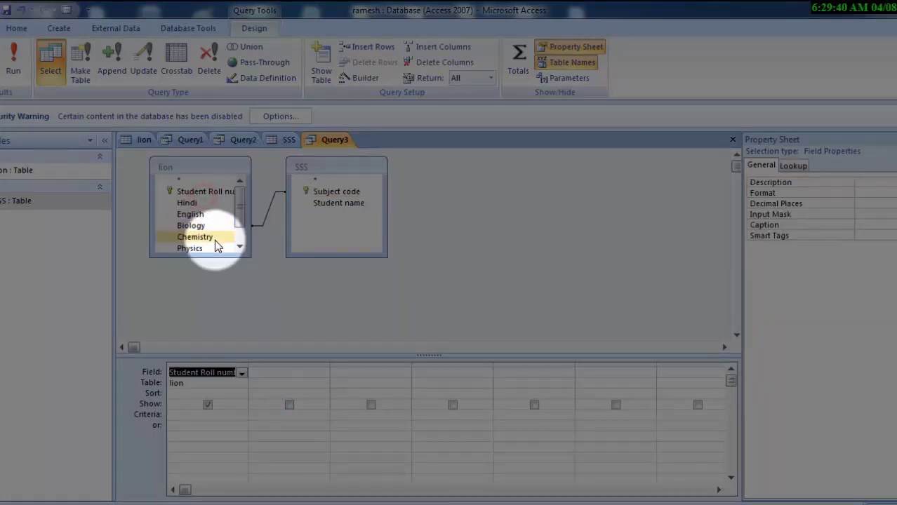
{"action": "left_click", "coordinate": [268, 372]}
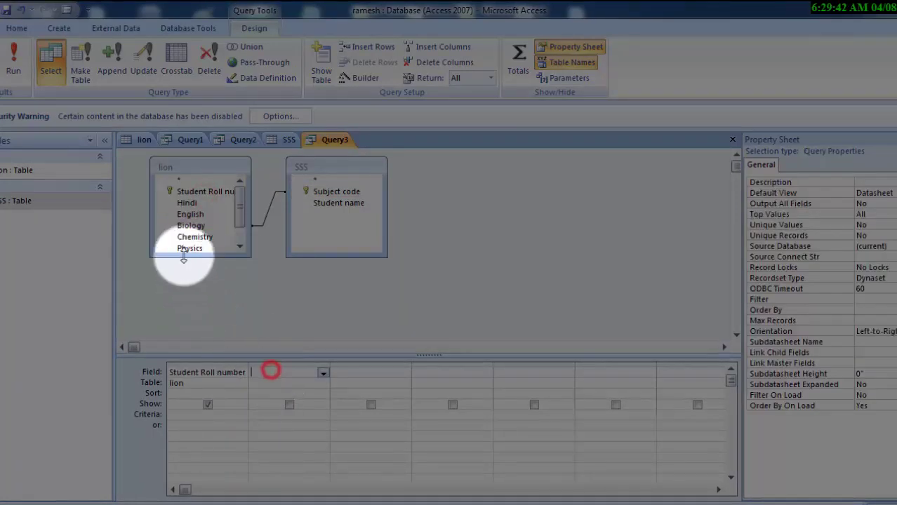
{"action": "double_click", "coordinate": [200, 204]}
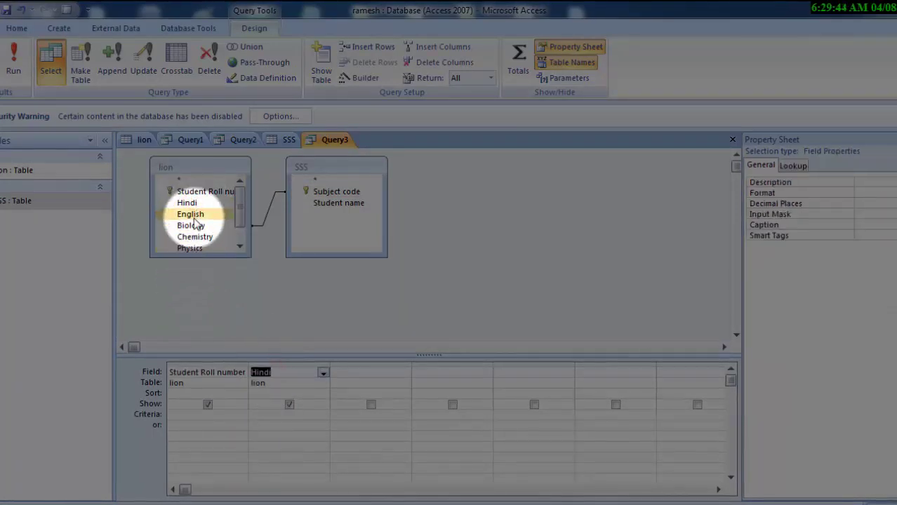
{"action": "left_click", "coordinate": [195, 220]}
{"action": "double_click", "coordinate": [196, 217]}
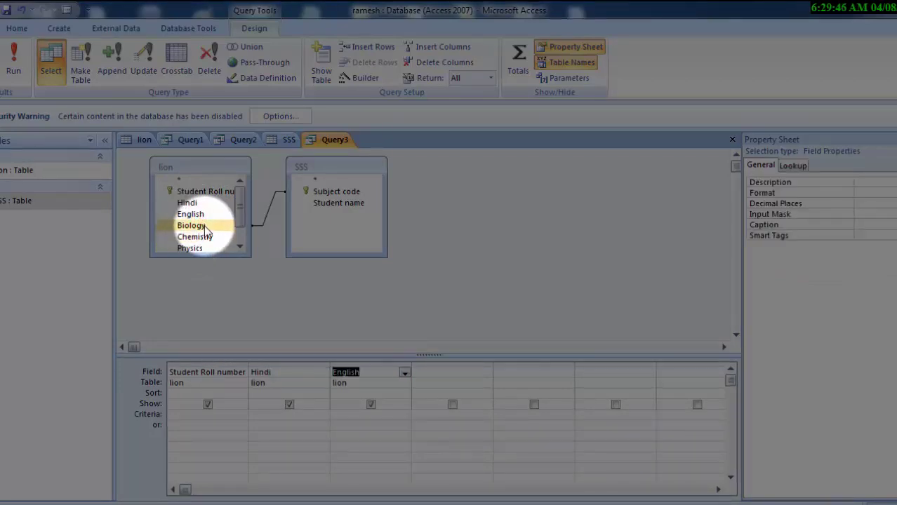
{"action": "double_click", "coordinate": [203, 226]}
{"action": "double_click", "coordinate": [204, 237]}
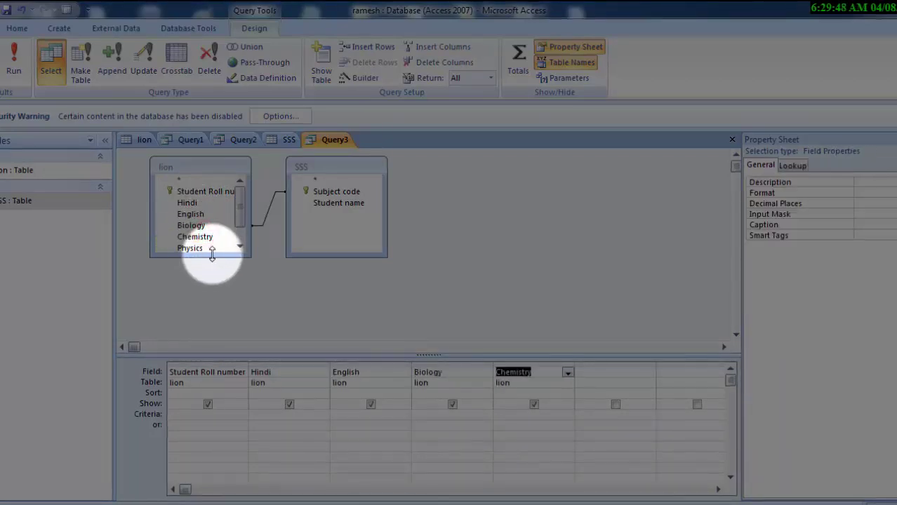
{"action": "left_click", "coordinate": [215, 249]}
{"action": "double_click", "coordinate": [214, 250]}
Add the Total and Average fields to the grid and place the cursor in the Total column.
{"action": "left_click", "coordinate": [240, 248]}
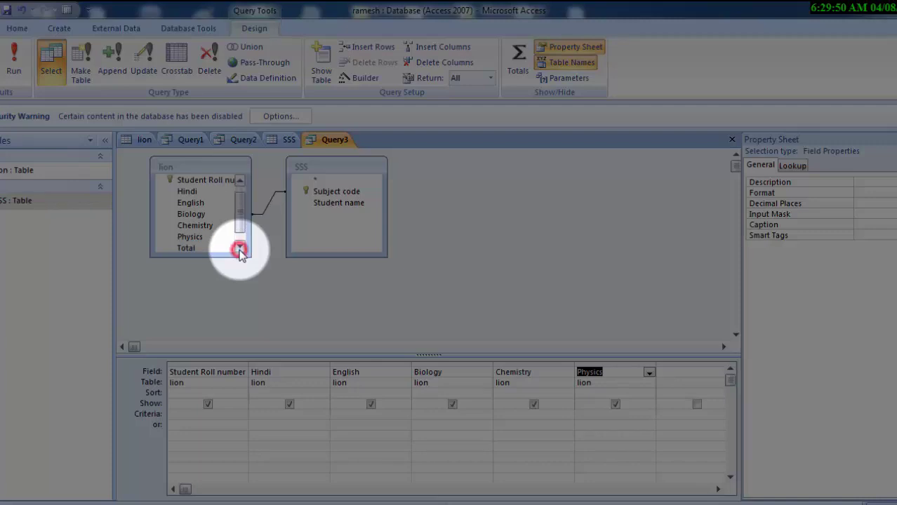
{"action": "double_click", "coordinate": [195, 248]}
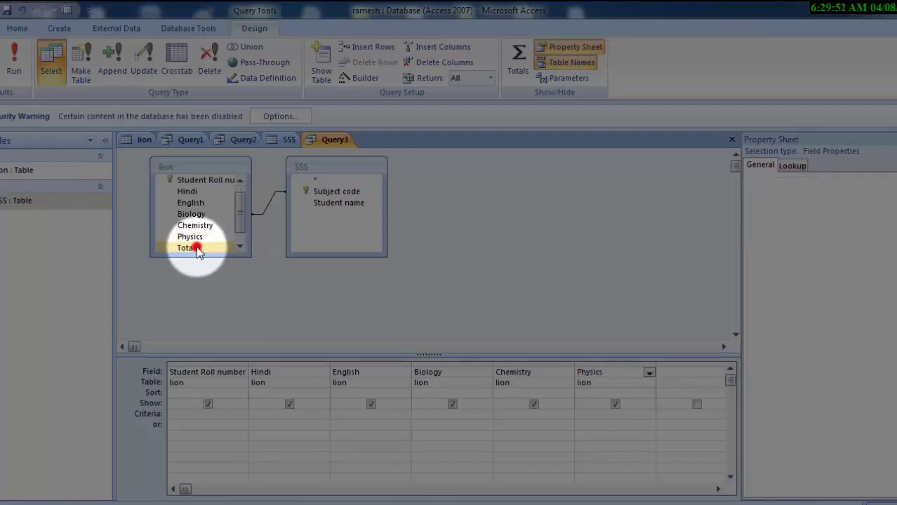
{"action": "left_click", "coordinate": [239, 246]}
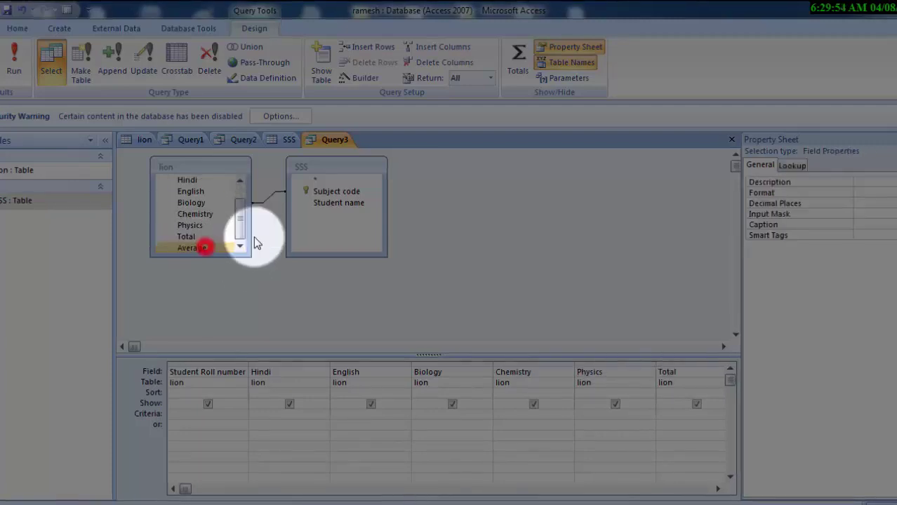
{"action": "left_click", "coordinate": [321, 195]}
{"action": "left_click", "coordinate": [328, 204]}
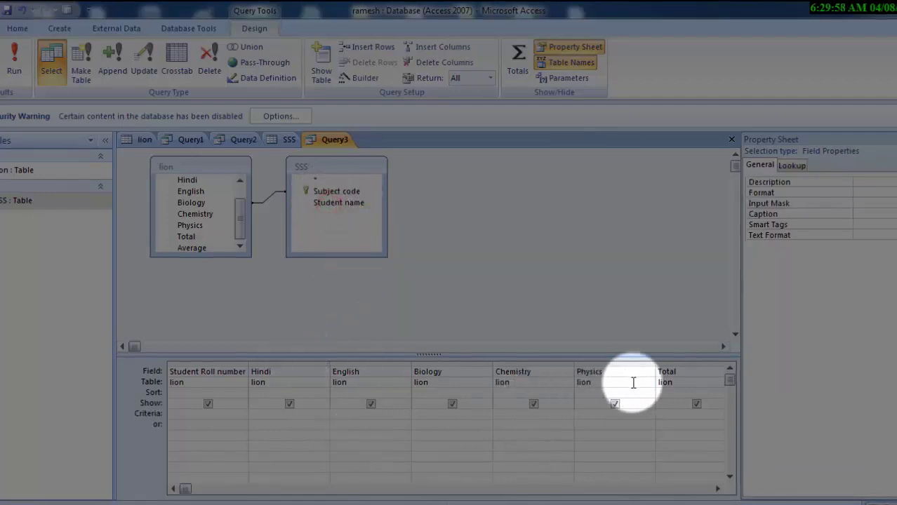
{"action": "left_click", "coordinate": [682, 373]}
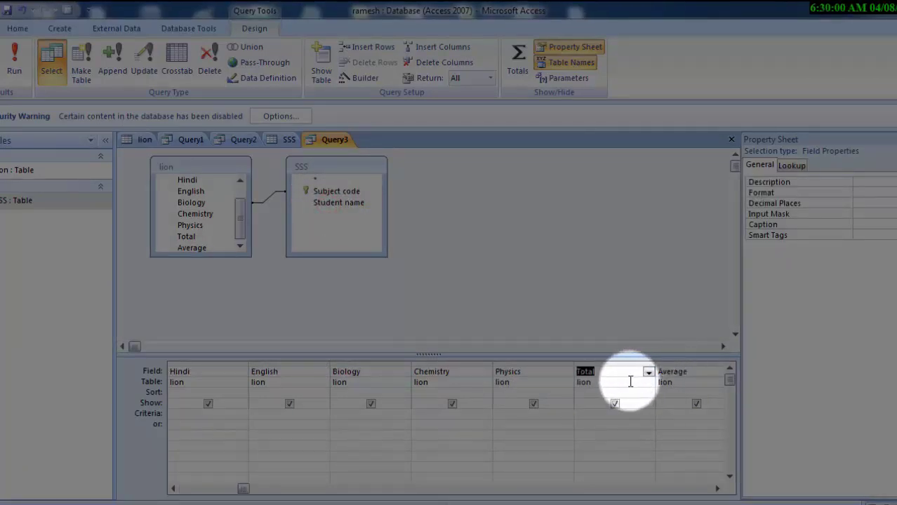
{"action": "left_click", "coordinate": [627, 377]}
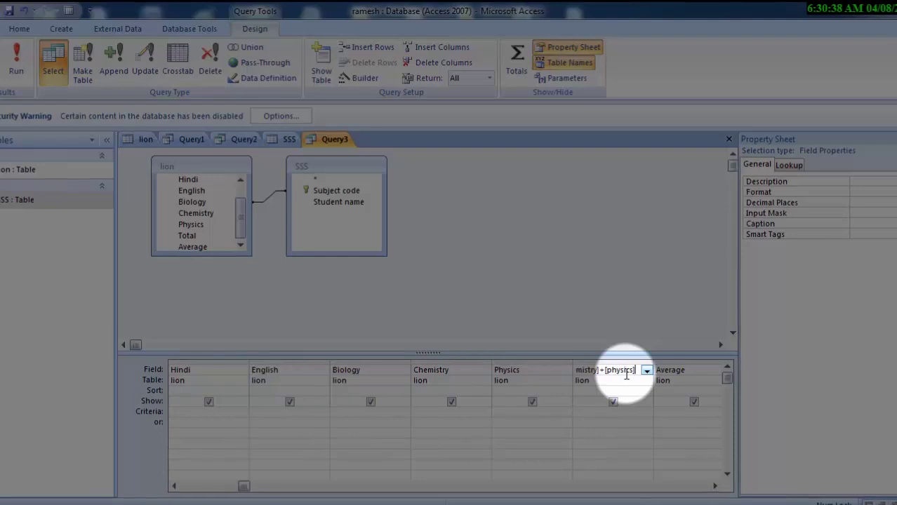
Redefine the Average column as the expression Average: [total]/5.
{"action": "left_click", "coordinate": [703, 371]}
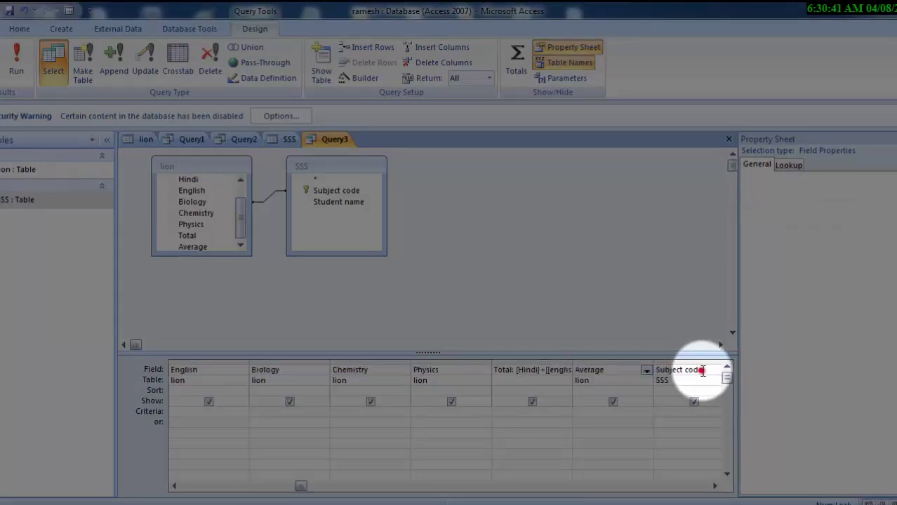
{"action": "left_click", "coordinate": [632, 371]}
{"action": "type", "text": ":[total]/5"}
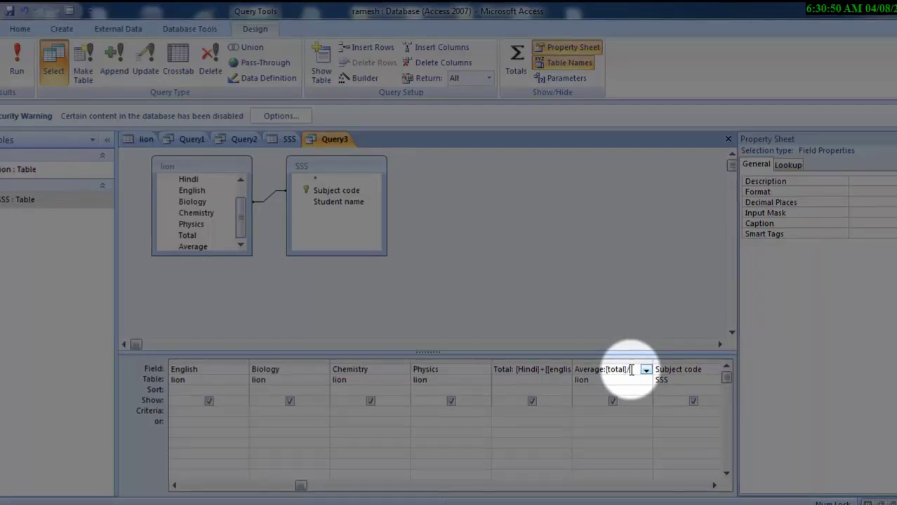
Try running Query3 twice, dismissing the 'table already open' error each time.
{"action": "left_click", "coordinate": [15, 73]}
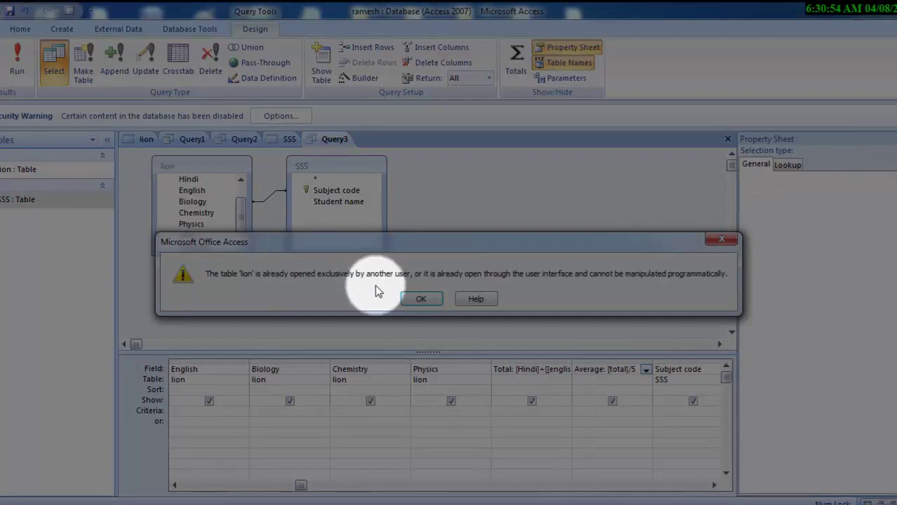
{"action": "left_click", "coordinate": [410, 301]}
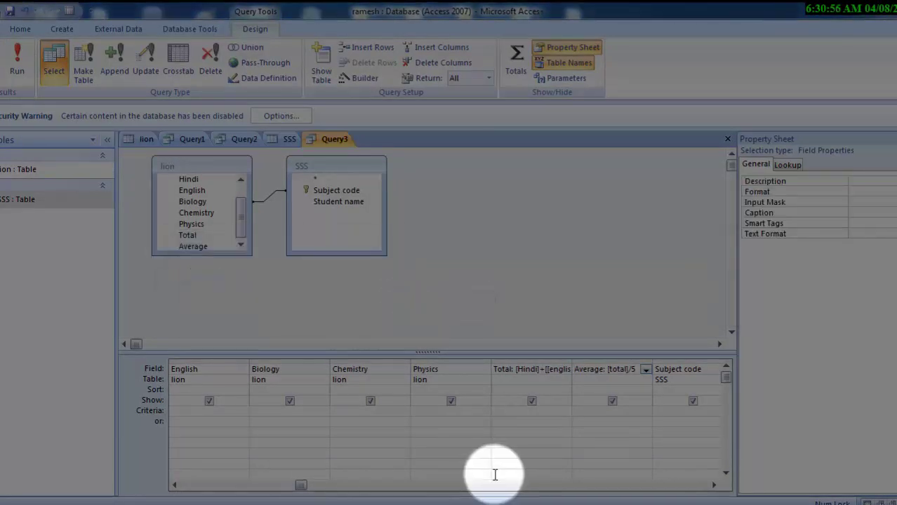
{"action": "left_click", "coordinate": [17, 74]}
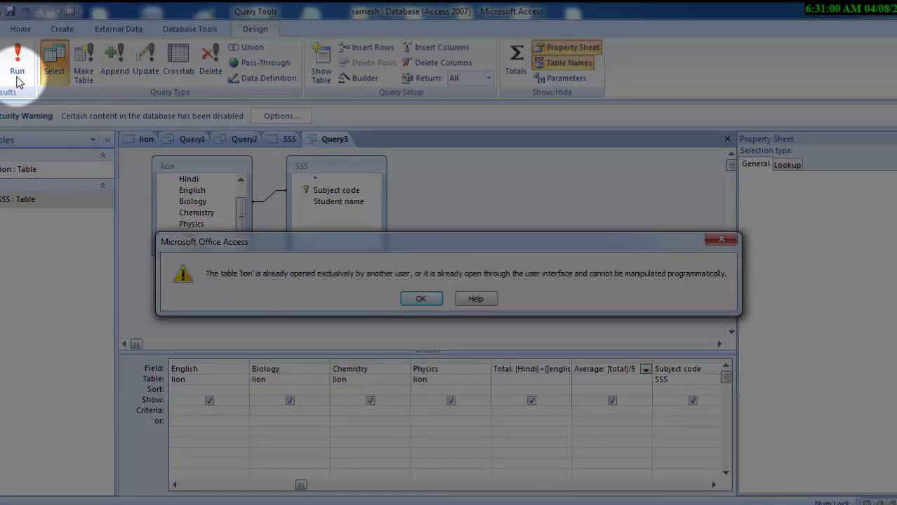
{"action": "left_click", "coordinate": [429, 300]}
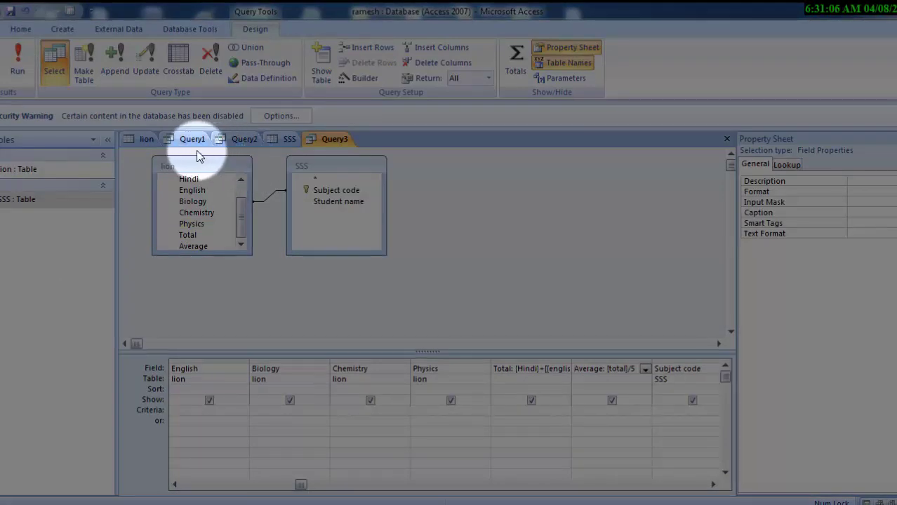
Close the lion table and save its layout changes.
{"action": "right_click", "coordinate": [143, 140]}
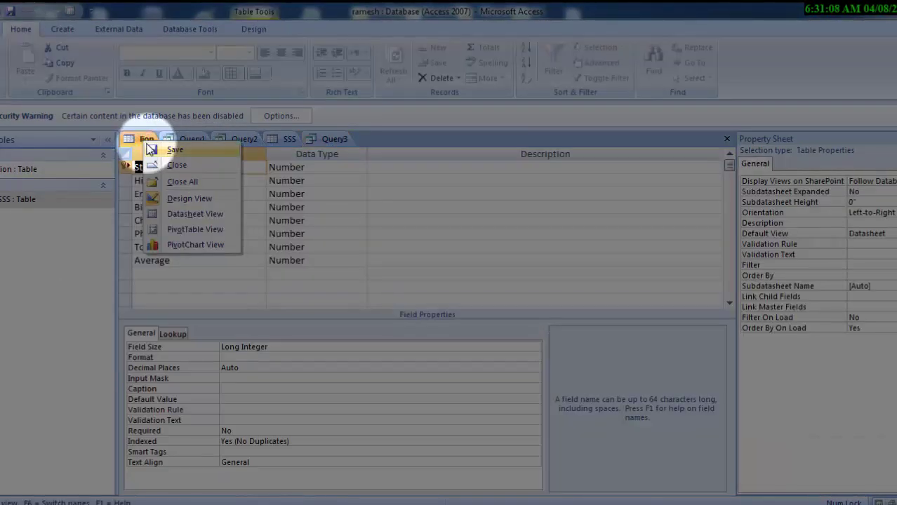
{"action": "left_click", "coordinate": [160, 167]}
{"action": "left_click", "coordinate": [400, 300]}
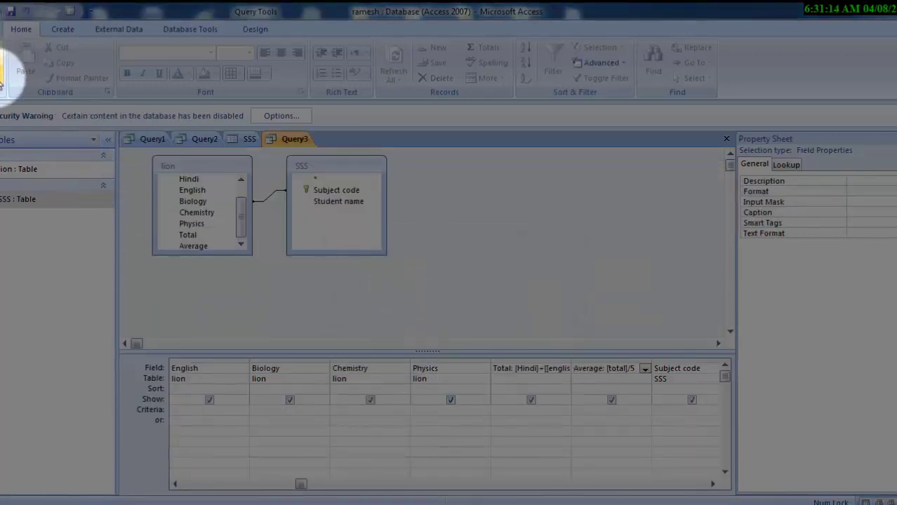
Browse the Create, Home, External Data and Database Tools ribbons, then return to Query Tools Design.
{"action": "left_click", "coordinate": [78, 28]}
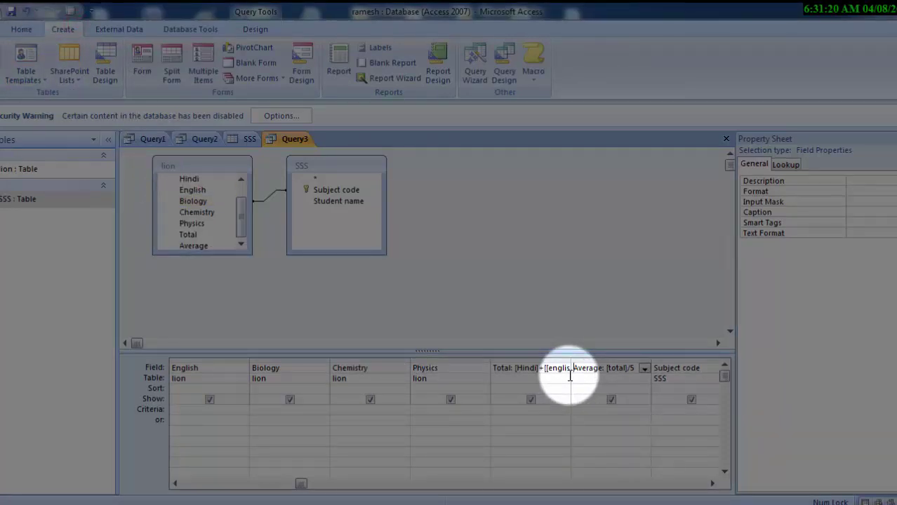
{"action": "left_click", "coordinate": [22, 29]}
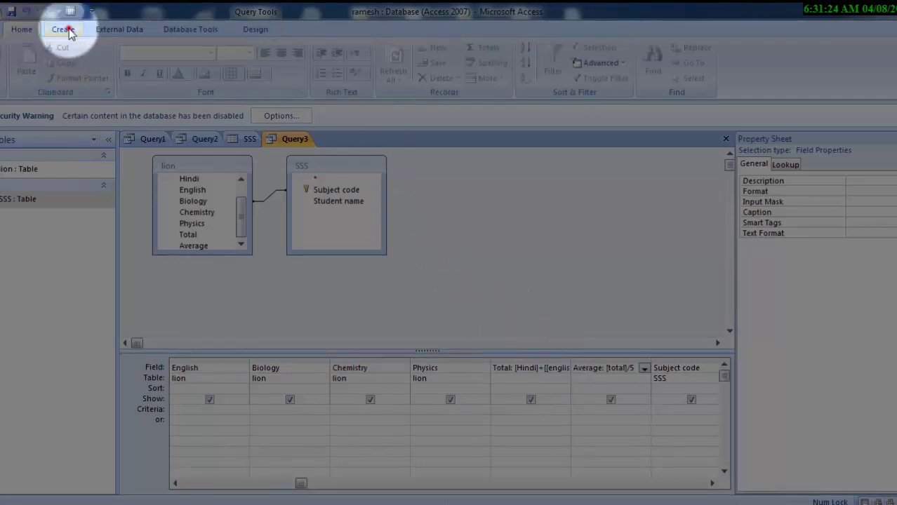
{"action": "left_click", "coordinate": [64, 30]}
{"action": "left_click", "coordinate": [101, 30]}
{"action": "left_click", "coordinate": [168, 31]}
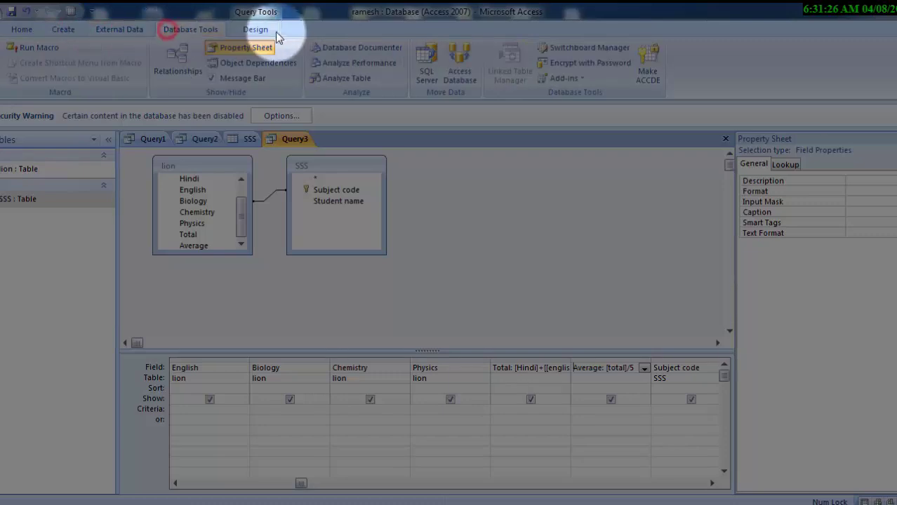
{"action": "left_click", "coordinate": [270, 30]}
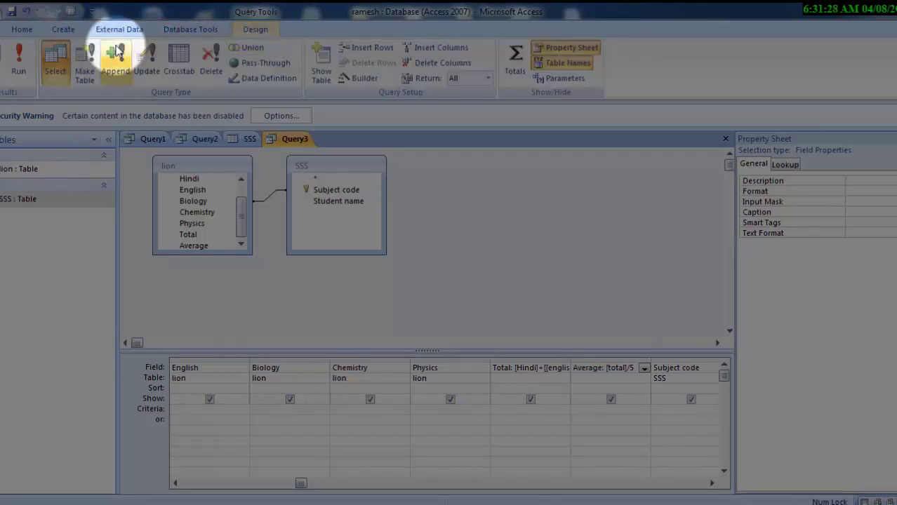
Fix the invalid bracketing before english in the Total expression and run Query3 successfully.
{"action": "left_click", "coordinate": [24, 60]}
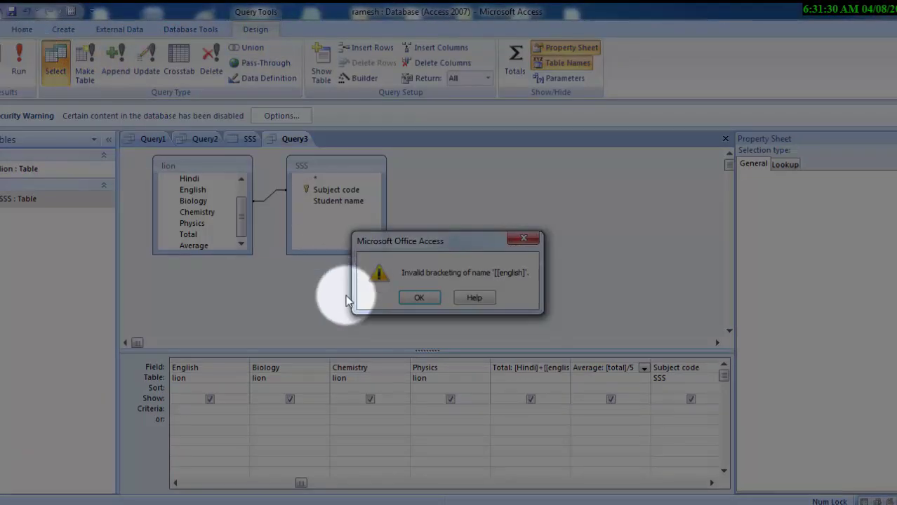
{"action": "left_click", "coordinate": [419, 299]}
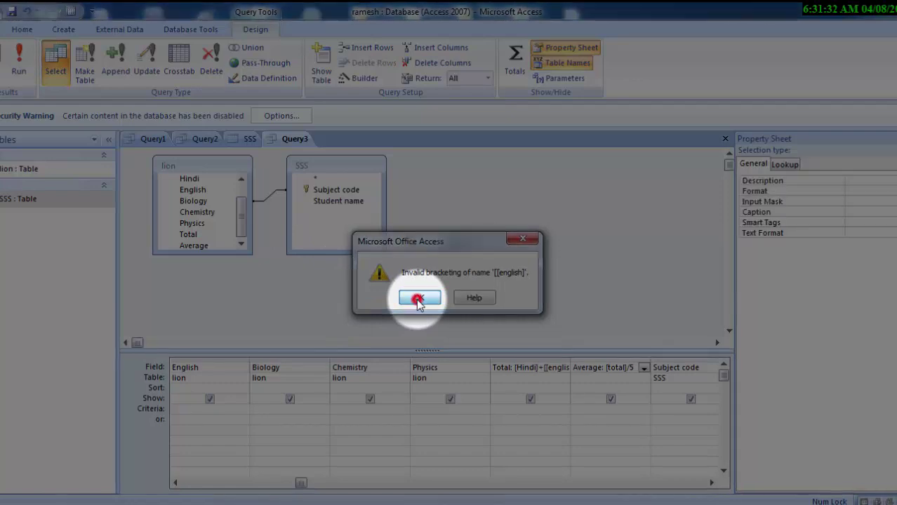
{"action": "left_click", "coordinate": [546, 368]}
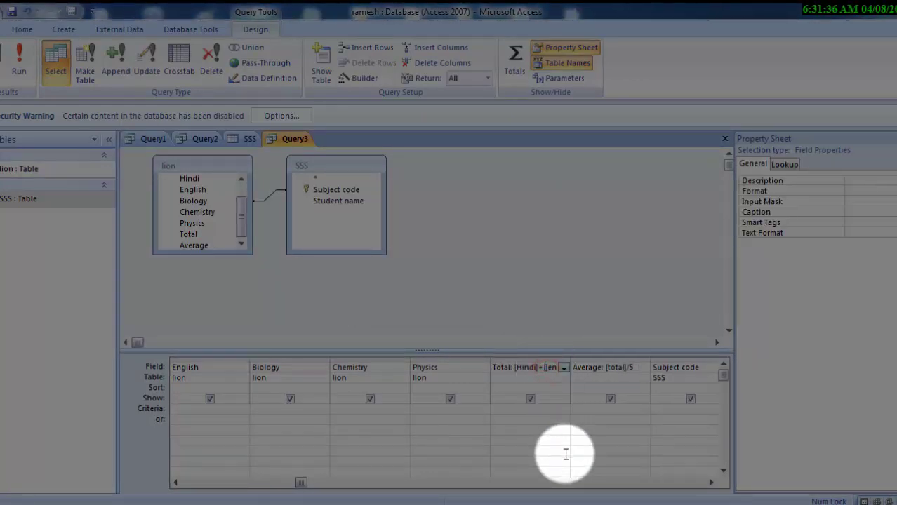
{"action": "left_click", "coordinate": [11, 82]}
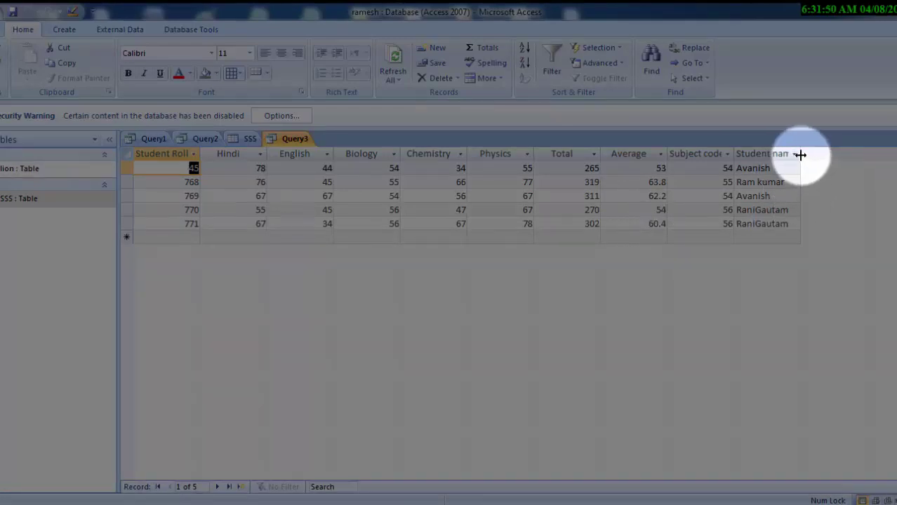
Make Query3's datasheet bold at size 16 and widen the Student name and Subject code columns.
{"action": "left_click_drag", "start_coordinate": [807, 156], "coordinate": [832, 169]}
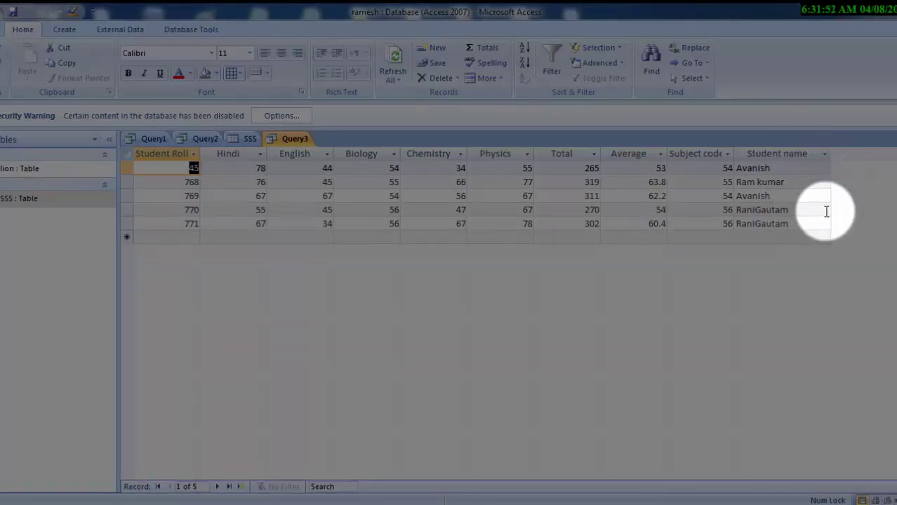
{"action": "left_click", "coordinate": [187, 153]}
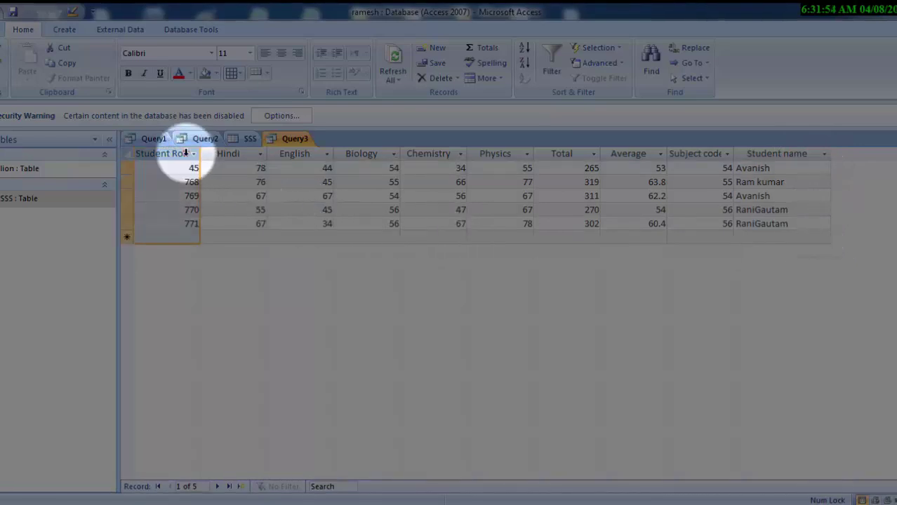
{"action": "left_click", "coordinate": [127, 73]}
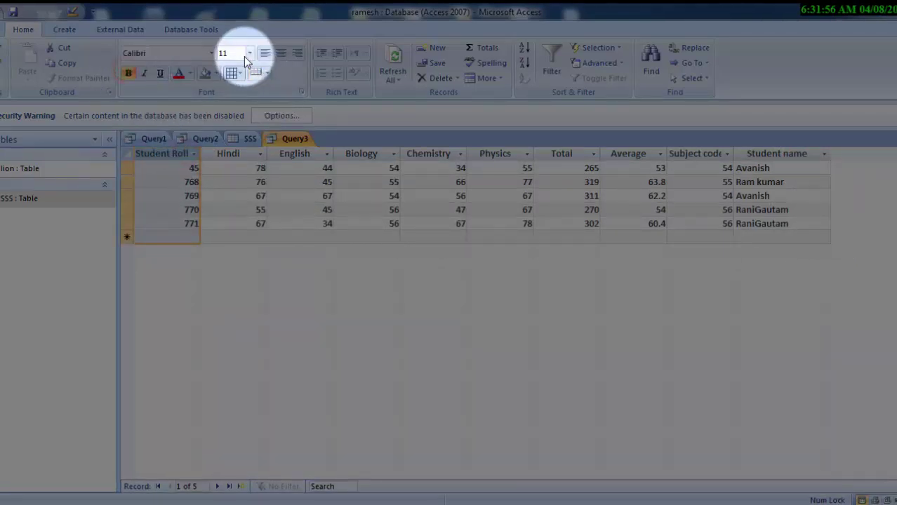
{"action": "left_click", "coordinate": [250, 55]}
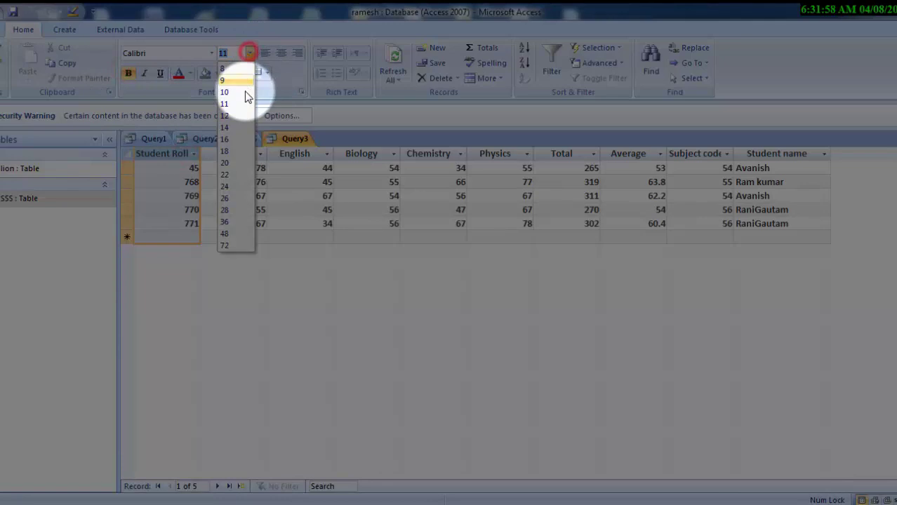
{"action": "left_click", "coordinate": [236, 140]}
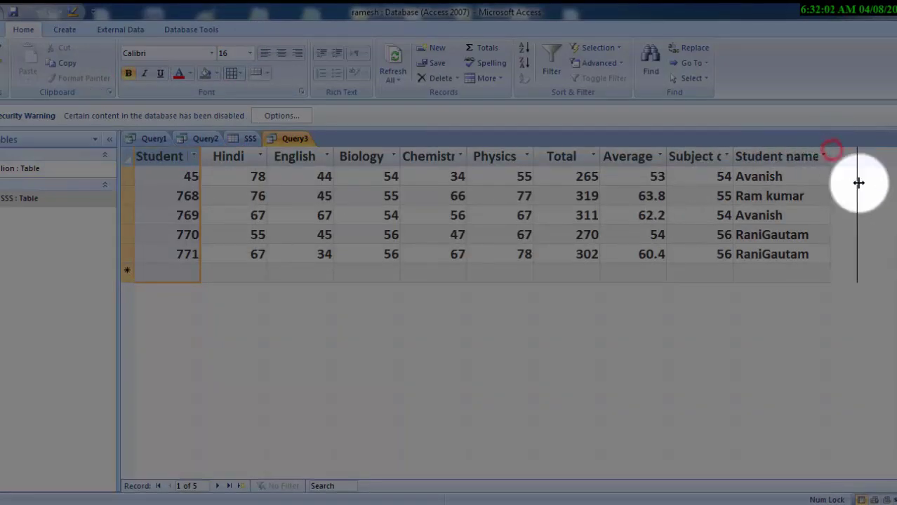
{"action": "left_click_drag", "start_coordinate": [831, 149], "coordinate": [857, 181]}
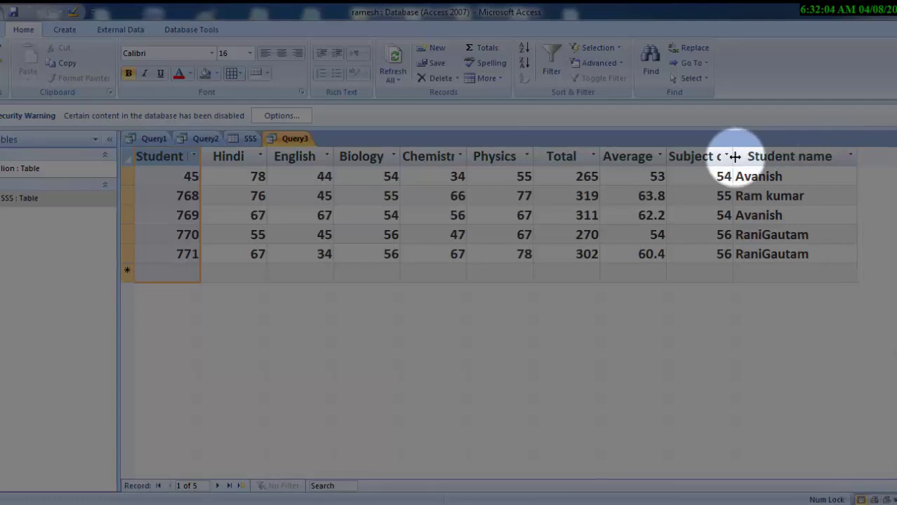
{"action": "left_click_drag", "start_coordinate": [734, 157], "coordinate": [752, 189]}
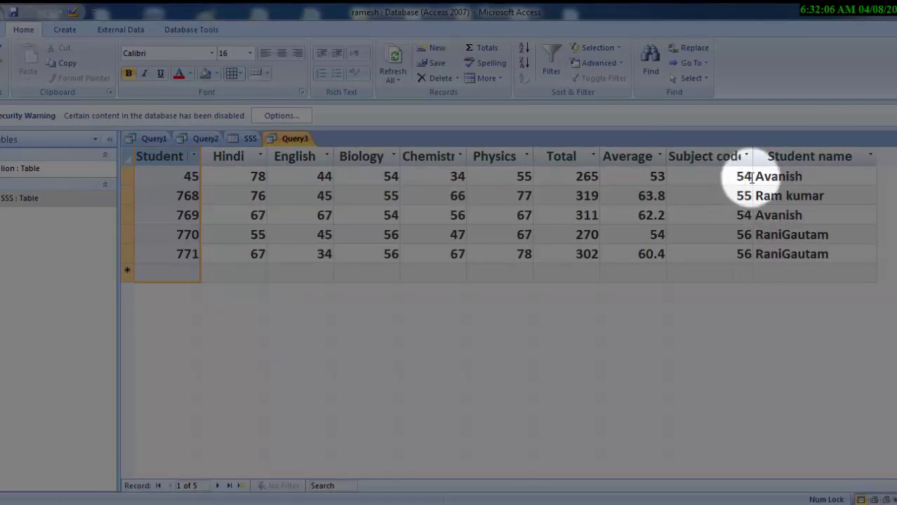
{"action": "left_click_drag", "start_coordinate": [752, 155], "coordinate": [764, 172]}
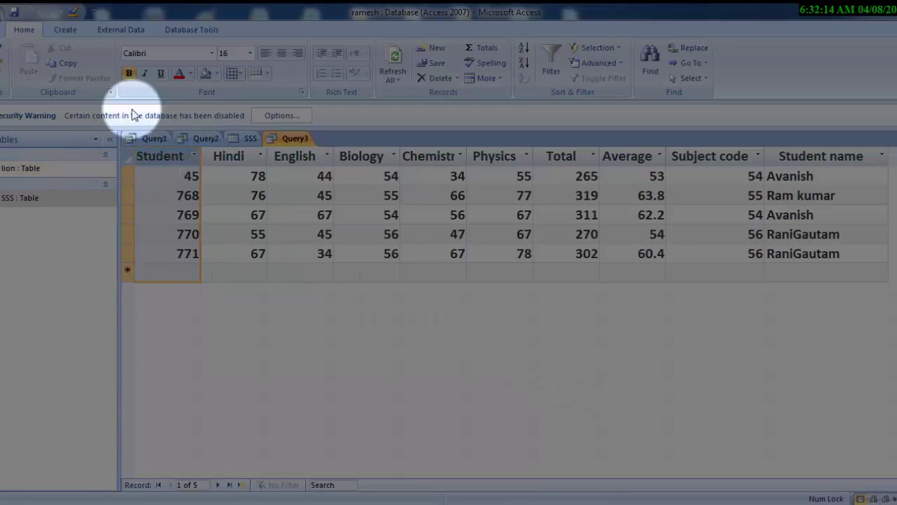
Switch Query3 to PivotTable view and set Student Roll number to be added to the Column Area.
{"action": "left_click", "coordinate": [3, 73]}
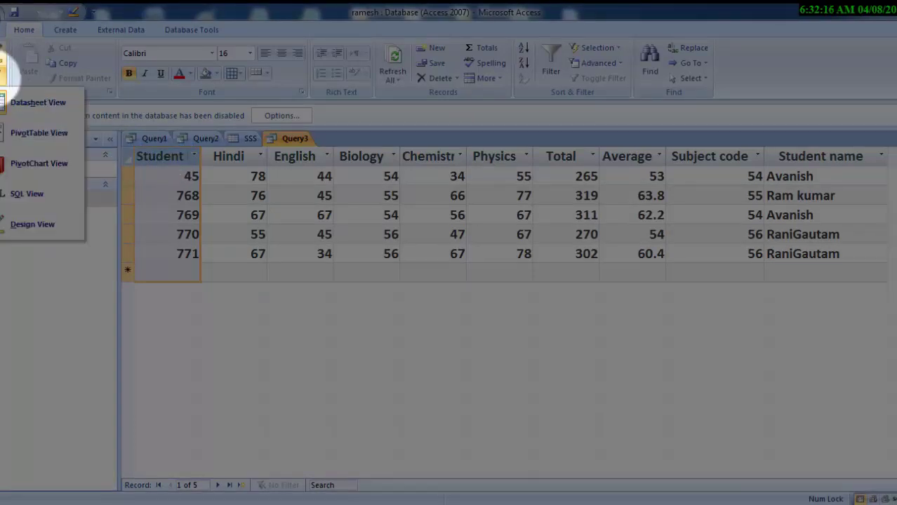
{"action": "left_click", "coordinate": [21, 134]}
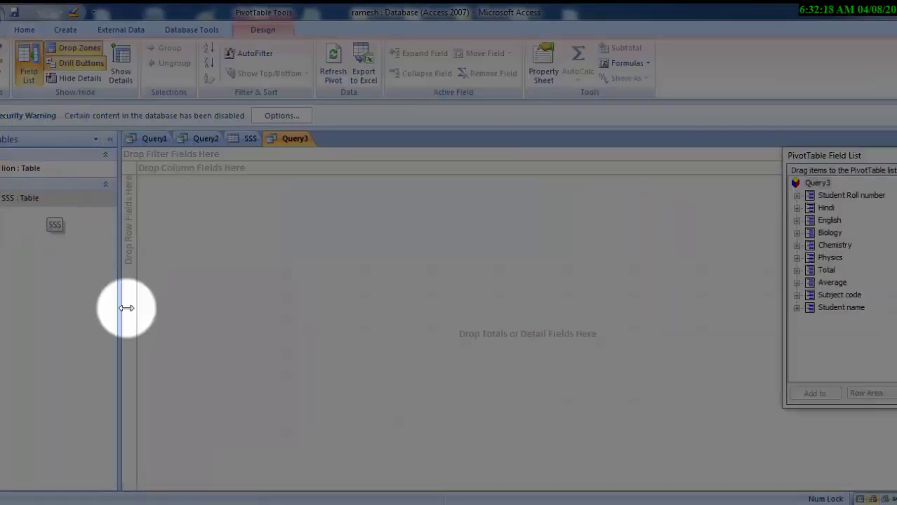
{"action": "left_click", "coordinate": [835, 199]}
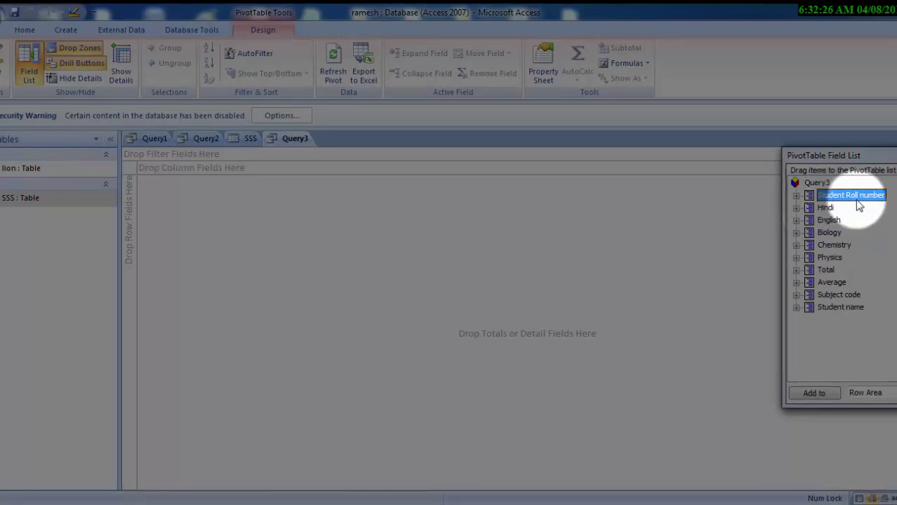
{"action": "left_click", "coordinate": [884, 396]}
{"action": "left_click", "coordinate": [866, 412]}
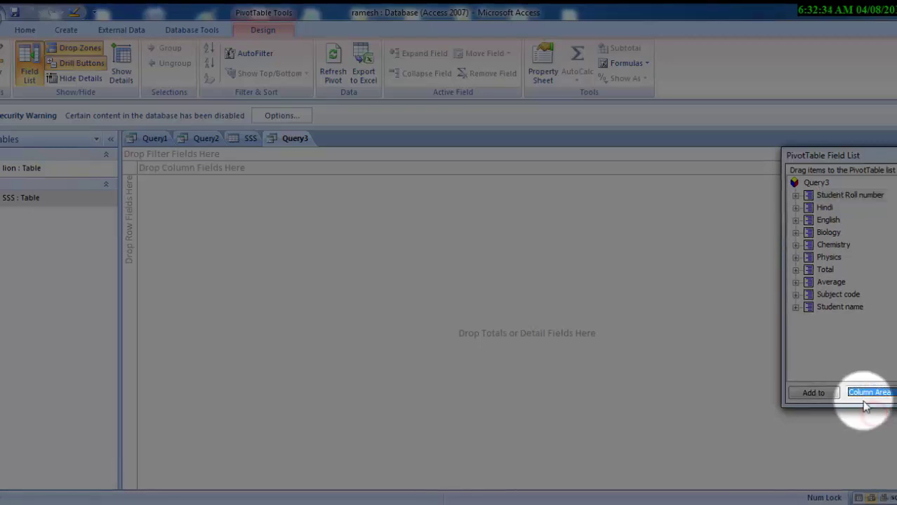
Pivot by Student Roll number with Hindi, English, Biology, Chemistry, Physics, Total, Average, Subject code and Student name columns.
{"action": "mouse_move", "coordinate": [858, 196]}
{"action": "left_mouse_down"}
{"action": "mouse_move", "coordinate": [458, 227]}
{"action": "mouse_move", "coordinate": [110, 185]}
{"action": "mouse_move", "coordinate": [141, 186]}
{"action": "left_mouse_up"}
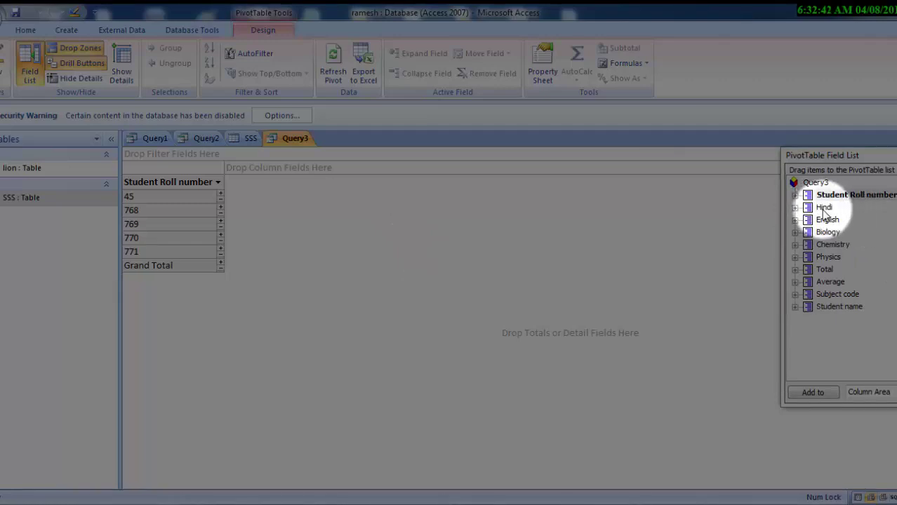
{"action": "left_click_drag", "start_coordinate": [825, 209], "coordinate": [274, 210]}
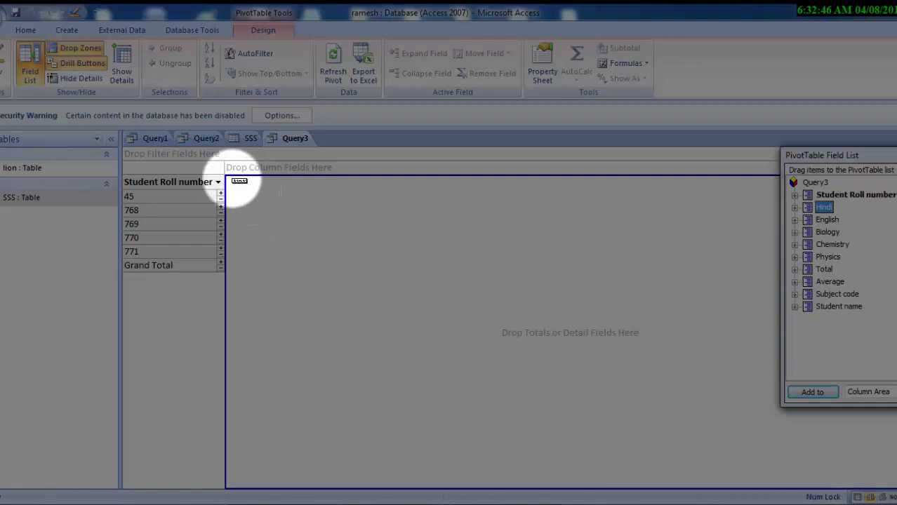
{"action": "left_click_drag", "start_coordinate": [239, 181], "coordinate": [243, 184]}
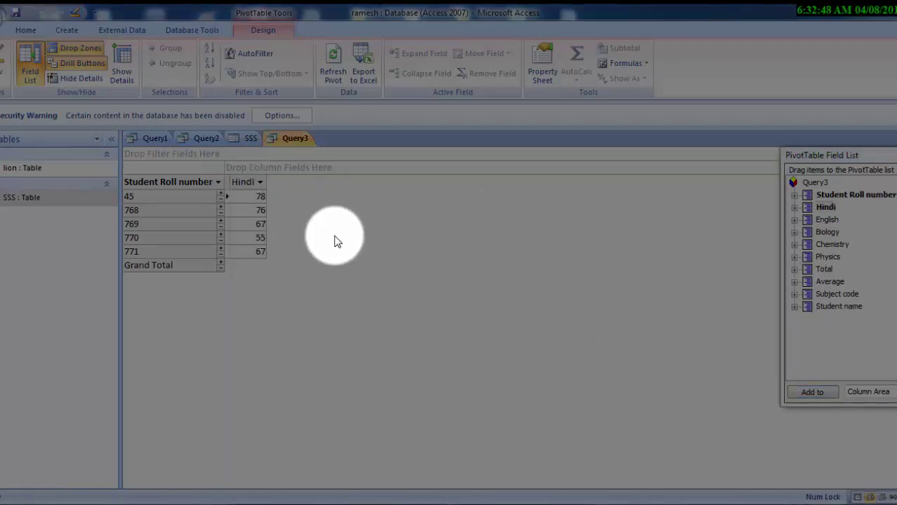
{"action": "mouse_move", "coordinate": [828, 219]}
{"action": "left_mouse_down"}
{"action": "mouse_move", "coordinate": [284, 191]}
{"action": "mouse_move", "coordinate": [274, 183]}
{"action": "left_mouse_up"}
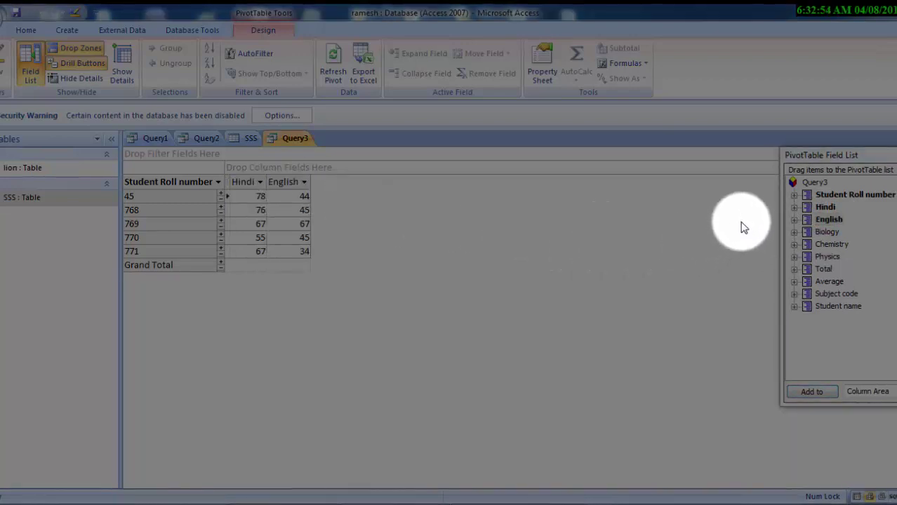
{"action": "left_click_drag", "start_coordinate": [827, 232], "coordinate": [330, 187]}
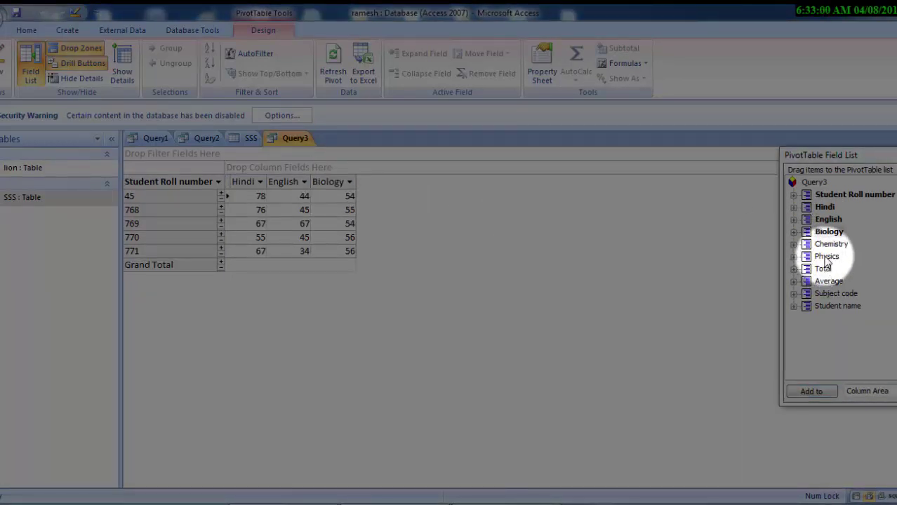
{"action": "left_click_drag", "start_coordinate": [827, 248], "coordinate": [379, 187]}
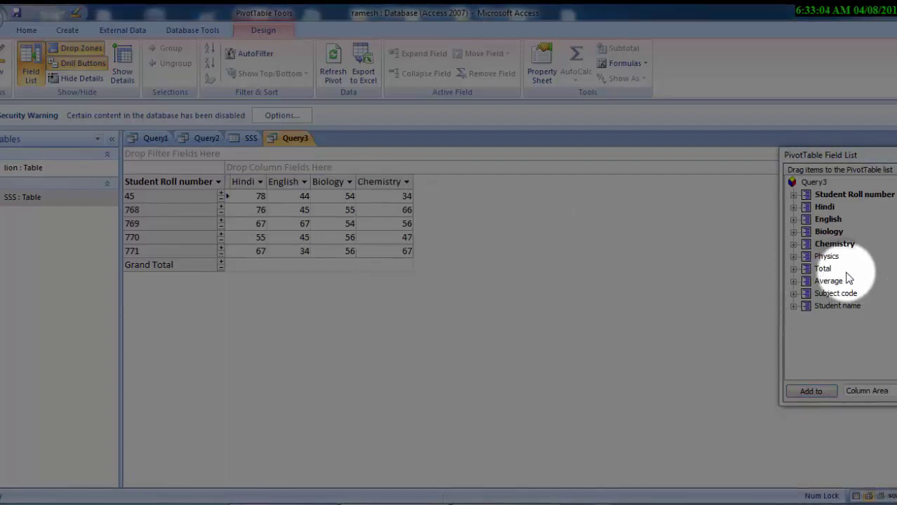
{"action": "left_click_drag", "start_coordinate": [828, 256], "coordinate": [434, 184]}
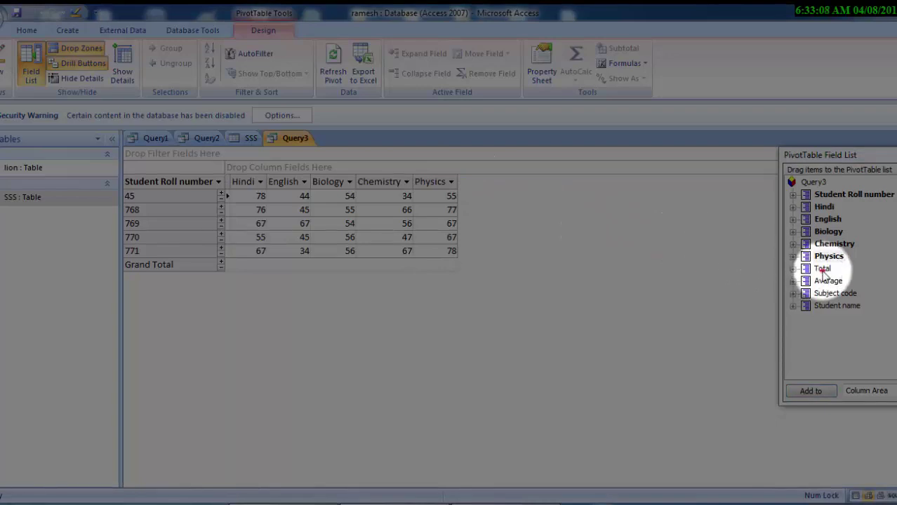
{"action": "left_click_drag", "start_coordinate": [822, 269], "coordinate": [471, 184]}
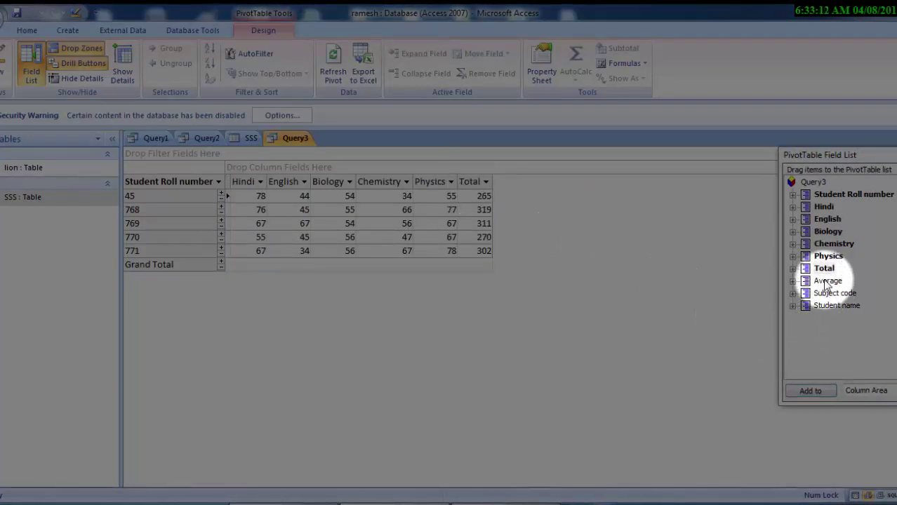
{"action": "mouse_move", "coordinate": [823, 281]}
{"action": "left_mouse_down"}
{"action": "mouse_move", "coordinate": [549, 223]}
{"action": "mouse_move", "coordinate": [511, 186]}
{"action": "left_mouse_up"}
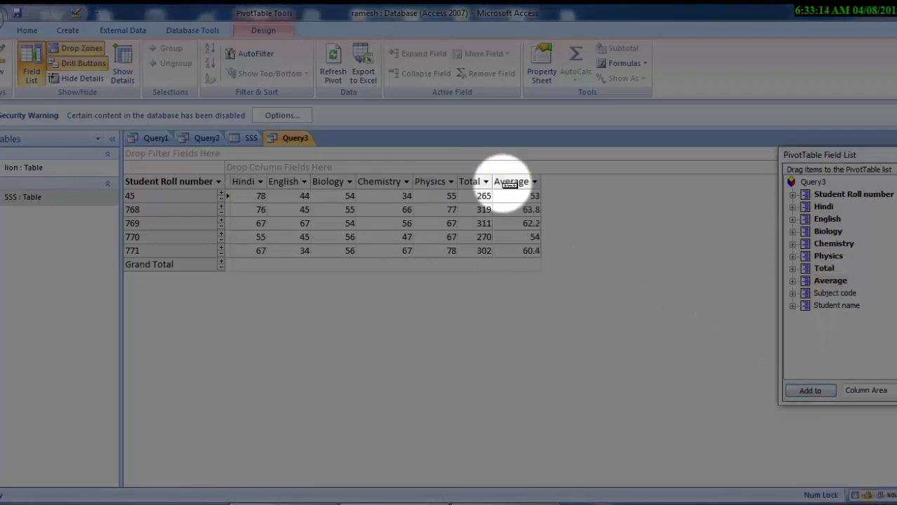
{"action": "mouse_move", "coordinate": [835, 292]}
{"action": "left_mouse_down"}
{"action": "mouse_move", "coordinate": [547, 138]}
{"action": "mouse_move", "coordinate": [549, 185]}
{"action": "left_mouse_up"}
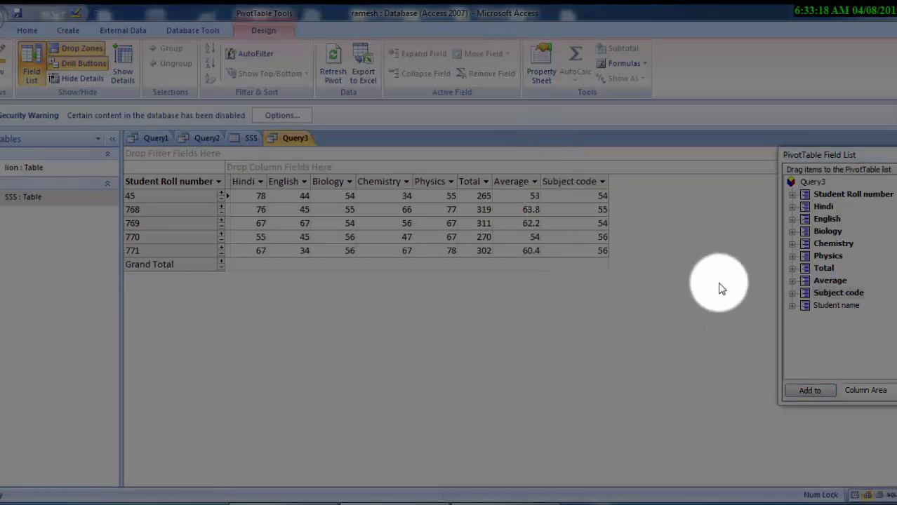
{"action": "left_click_drag", "start_coordinate": [816, 307], "coordinate": [624, 189]}
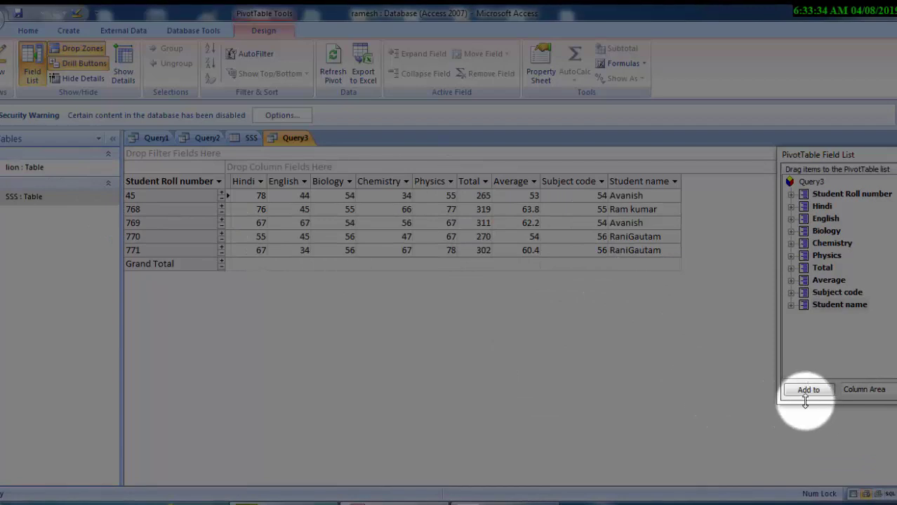
Switch Query3 to PivotChart view with Student Roll number as the category.
{"action": "left_click", "coordinate": [3, 84]}
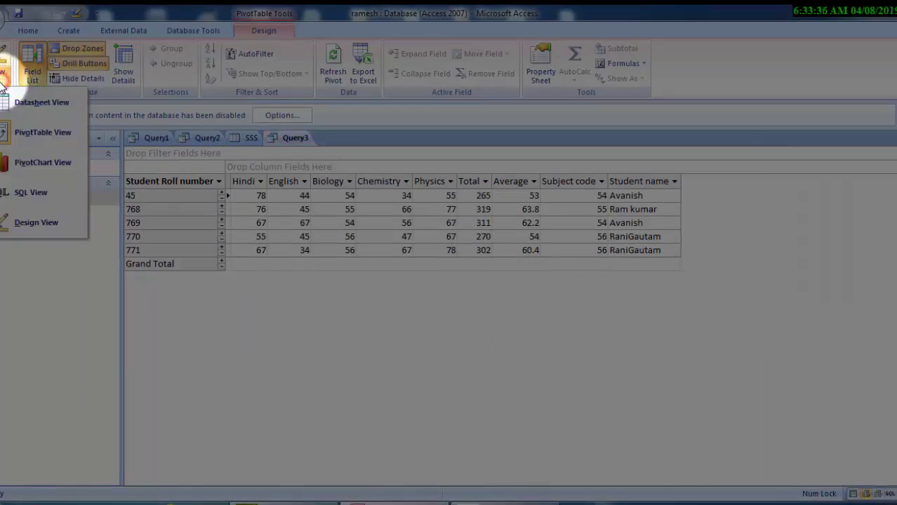
{"action": "left_click", "coordinate": [32, 169]}
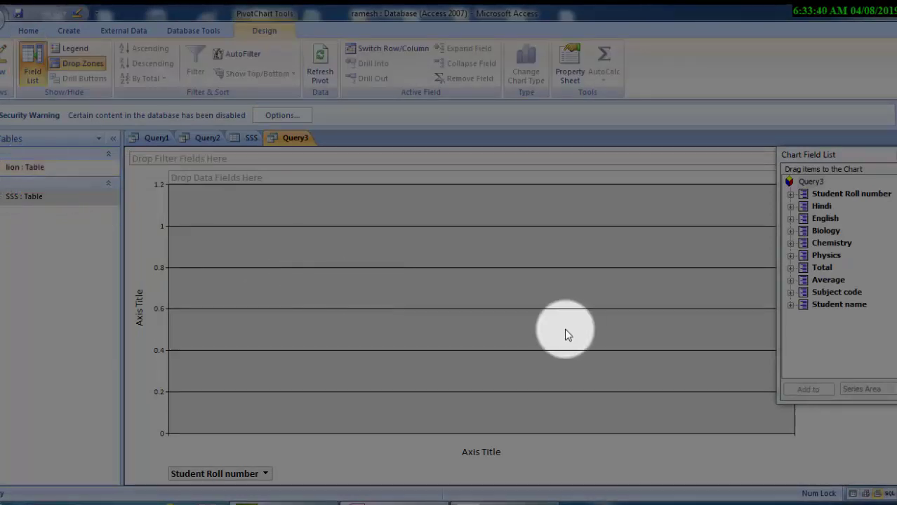
{"action": "left_click_drag", "start_coordinate": [828, 194], "coordinate": [209, 216]}
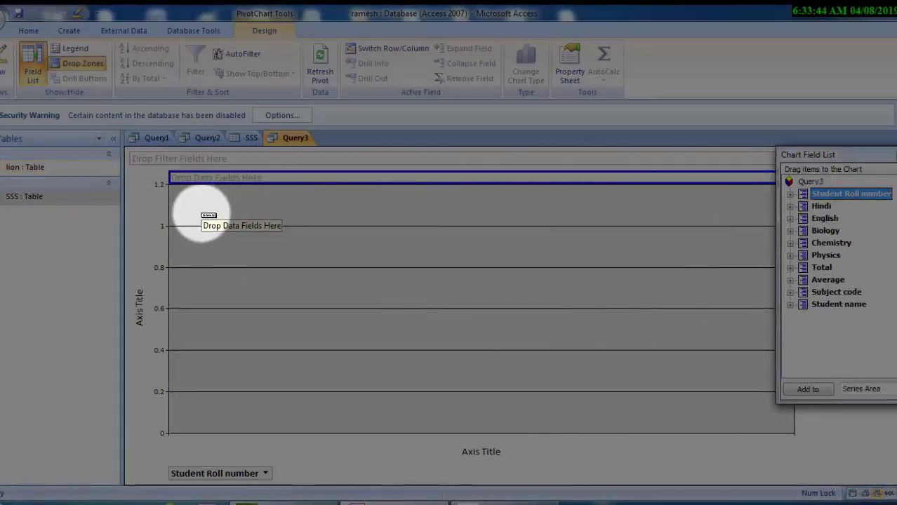
Plot Student Roll number, Hindi, English, Biology, Chemistry, Physics and Total as summed chart series.
{"action": "left_click_drag", "start_coordinate": [208, 216], "coordinate": [204, 212]}
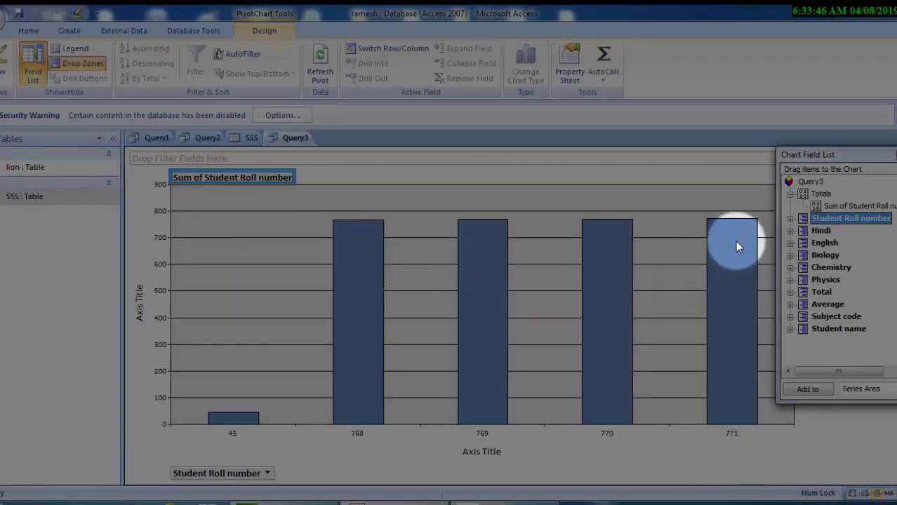
{"action": "mouse_move", "coordinate": [818, 232]}
{"action": "left_mouse_down"}
{"action": "mouse_move", "coordinate": [311, 171]}
{"action": "mouse_move", "coordinate": [321, 180]}
{"action": "left_mouse_up"}
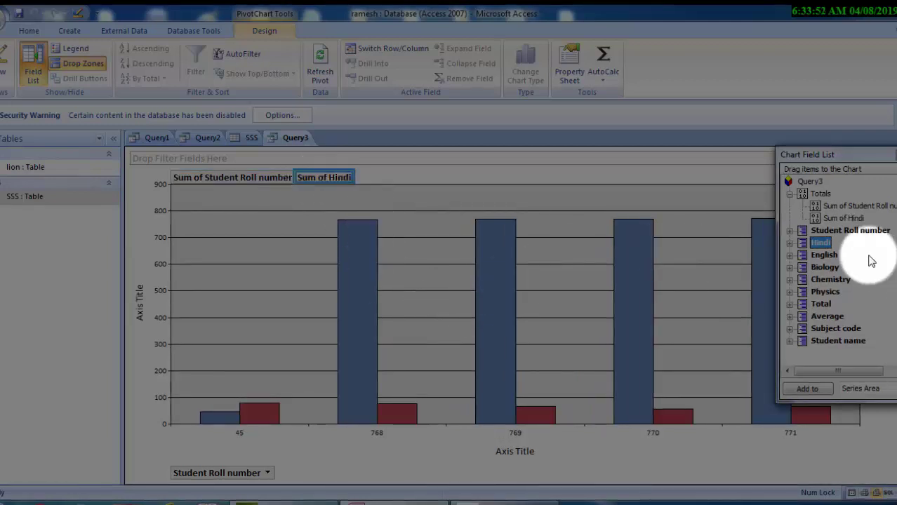
{"action": "mouse_move", "coordinate": [824, 256]}
{"action": "left_mouse_down"}
{"action": "mouse_move", "coordinate": [376, 171]}
{"action": "mouse_move", "coordinate": [387, 188]}
{"action": "left_mouse_up"}
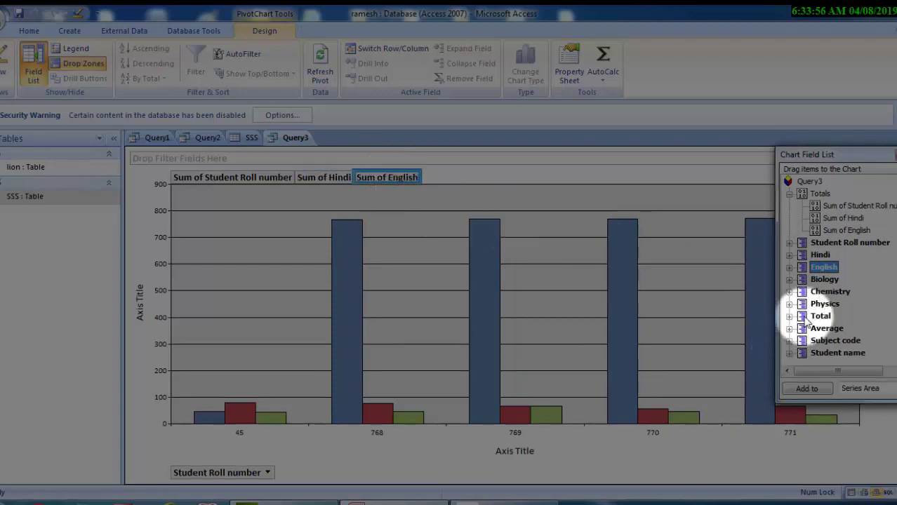
{"action": "left_click_drag", "start_coordinate": [824, 279], "coordinate": [430, 171]}
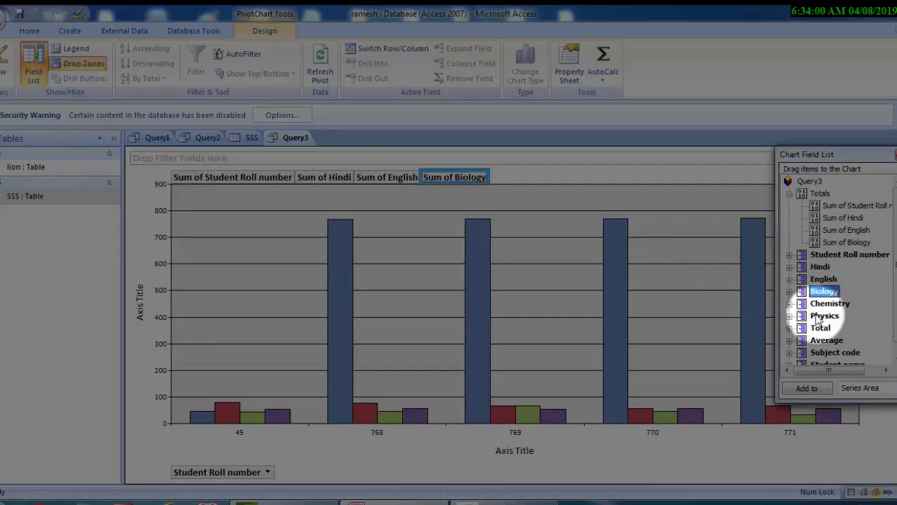
{"action": "left_click_drag", "start_coordinate": [831, 304], "coordinate": [503, 177]}
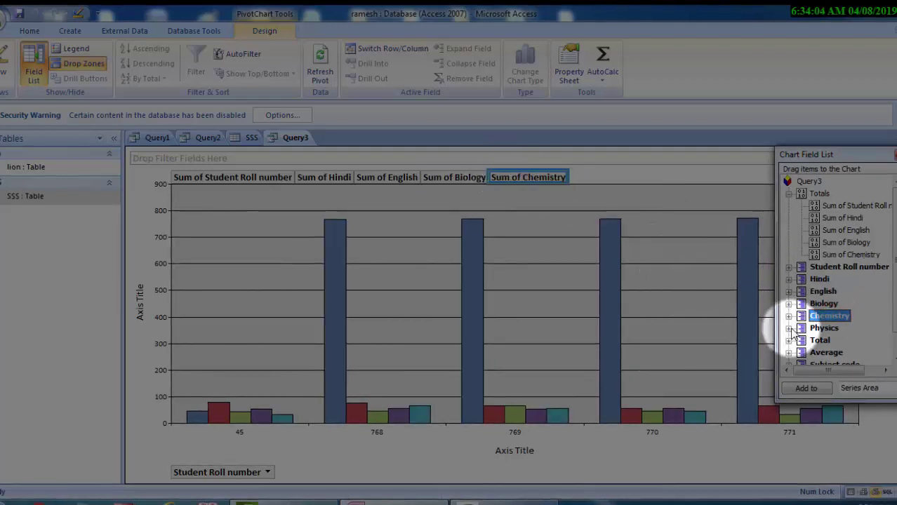
{"action": "left_click_drag", "start_coordinate": [821, 336], "coordinate": [588, 178]}
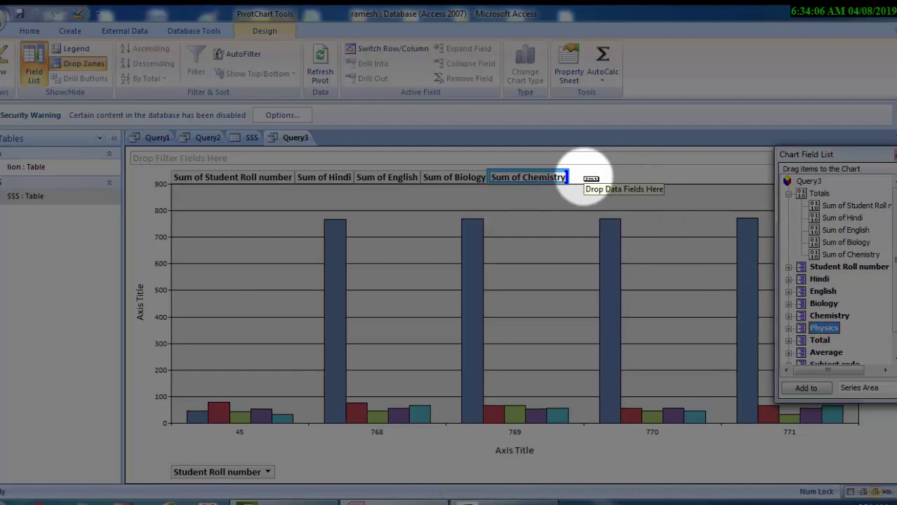
{"action": "left_click", "coordinate": [820, 352]}
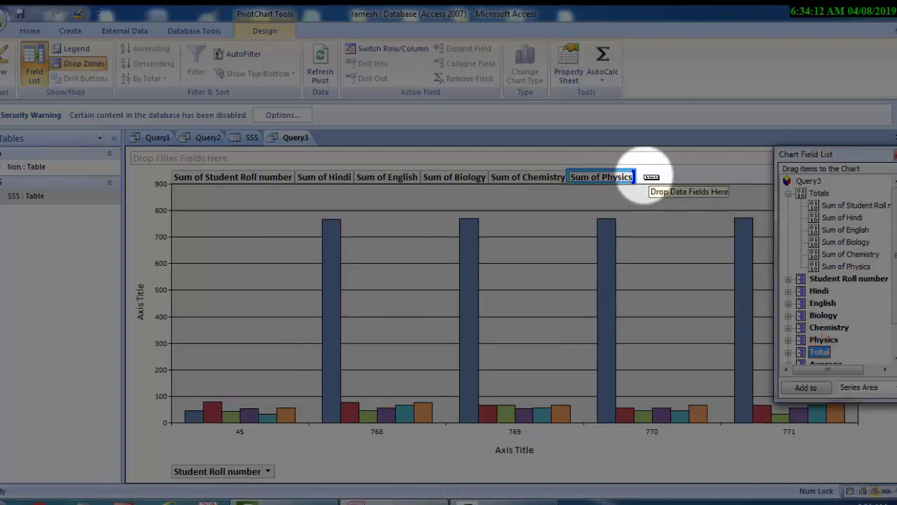
{"action": "left_click_drag", "start_coordinate": [819, 342], "coordinate": [656, 178]}
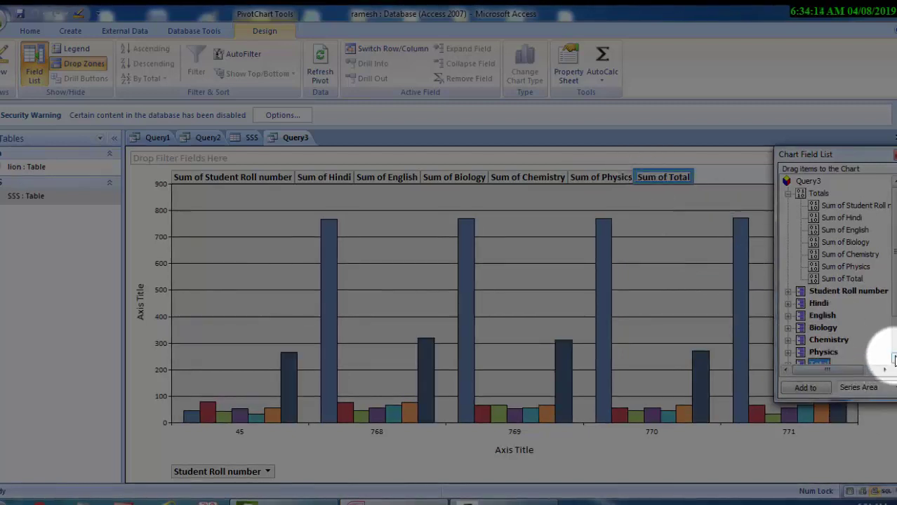
Add Average and Subject code to the PivotChart as summed data series.
{"action": "left_click", "coordinate": [892, 357]}
{"action": "left_click", "coordinate": [893, 357]}
{"action": "left_click", "coordinate": [893, 356]}
{"action": "left_click", "coordinate": [892, 357]}
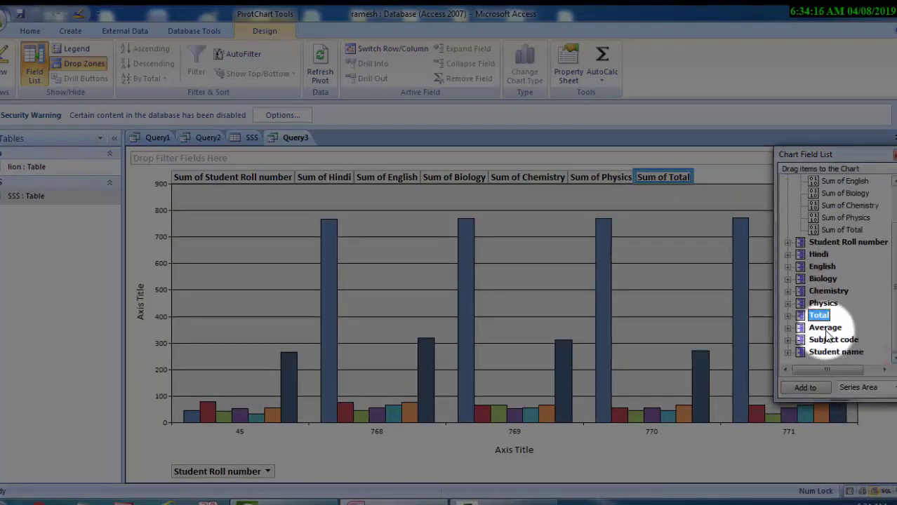
{"action": "left_click_drag", "start_coordinate": [824, 328], "coordinate": [709, 183]}
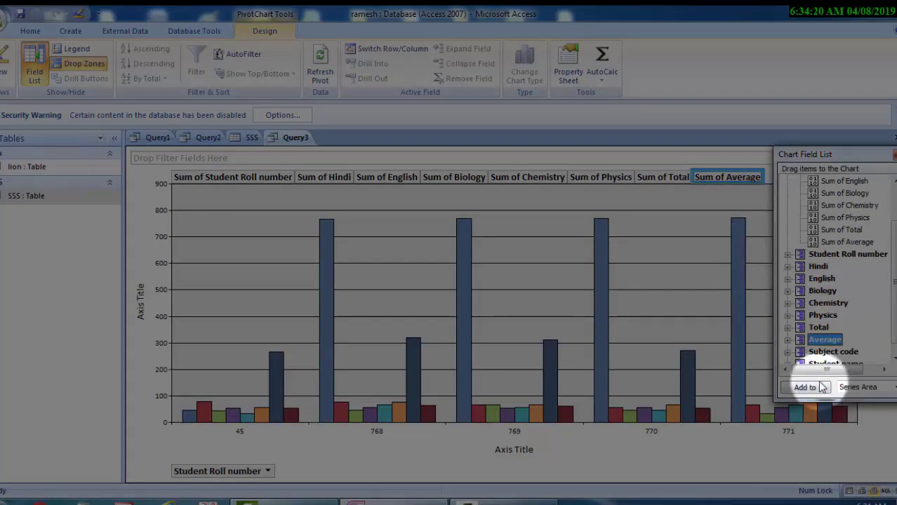
{"action": "mouse_move", "coordinate": [833, 357]}
{"action": "left_mouse_down"}
{"action": "mouse_move", "coordinate": [772, 185]}
{"action": "mouse_move", "coordinate": [758, 180]}
{"action": "left_mouse_up"}
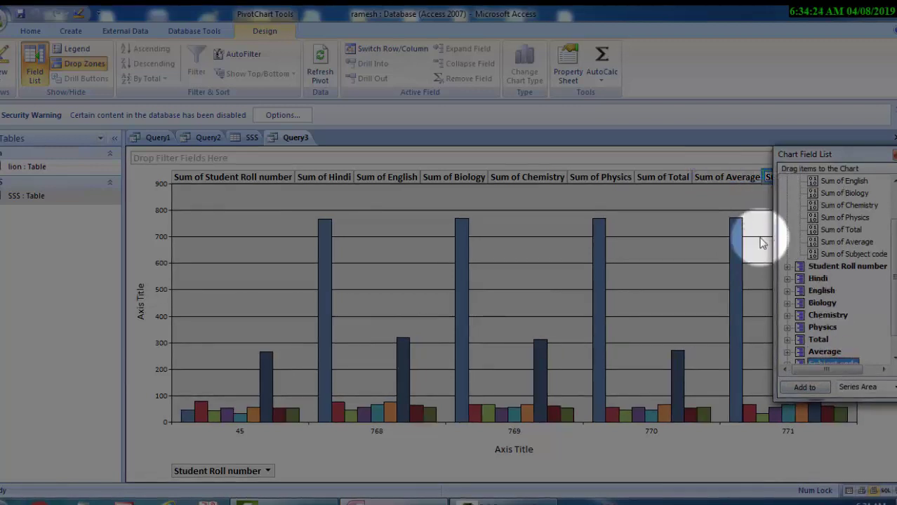
{"action": "left_click_drag", "start_coordinate": [841, 155], "coordinate": [558, 152]}
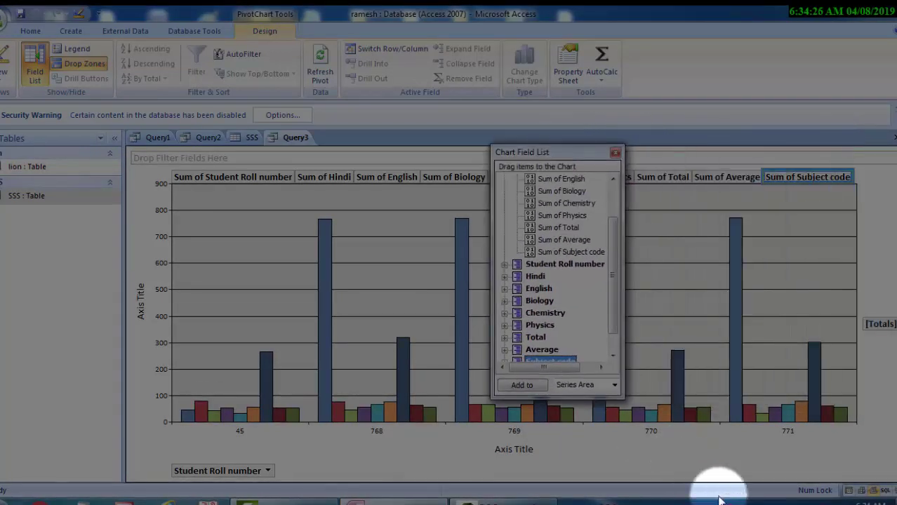
Add a count of Student name as a data series and move the field list aside.
{"action": "left_click", "coordinate": [612, 356]}
{"action": "left_click", "coordinate": [612, 356]}
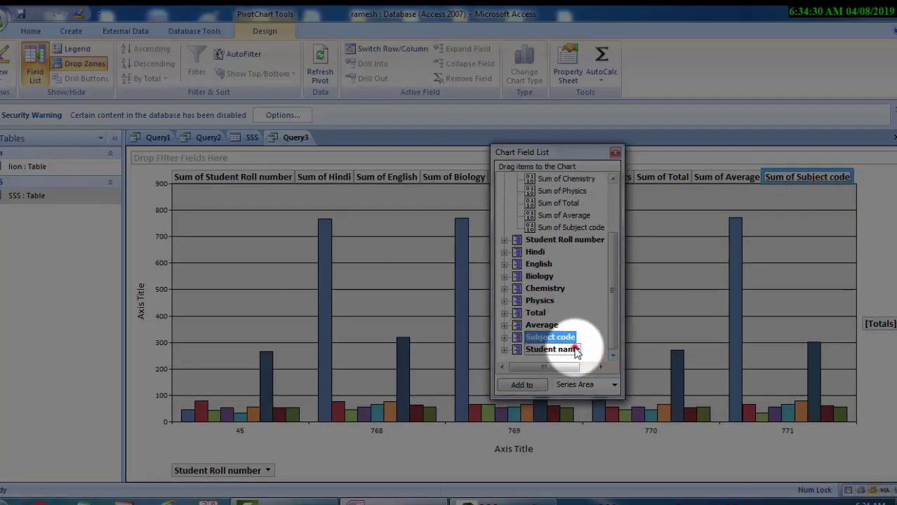
{"action": "left_click_drag", "start_coordinate": [576, 351], "coordinate": [878, 174]}
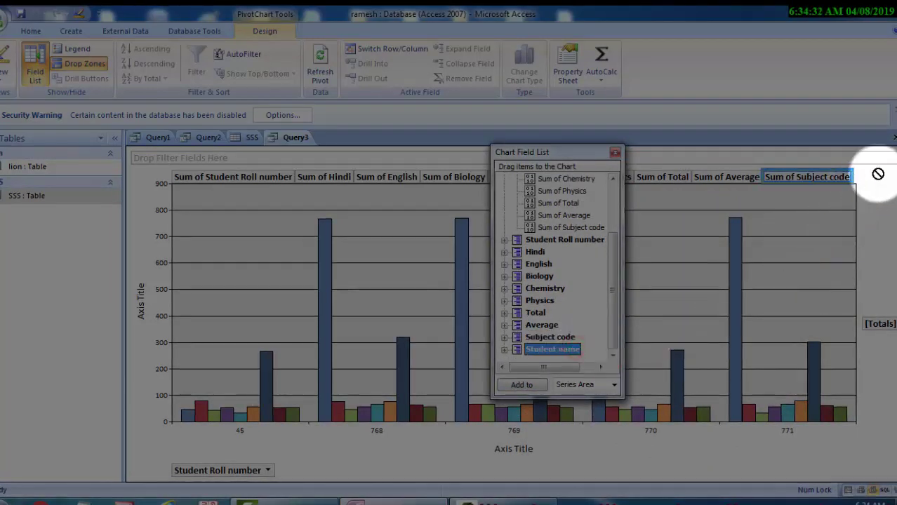
{"action": "left_click", "coordinate": [555, 351]}
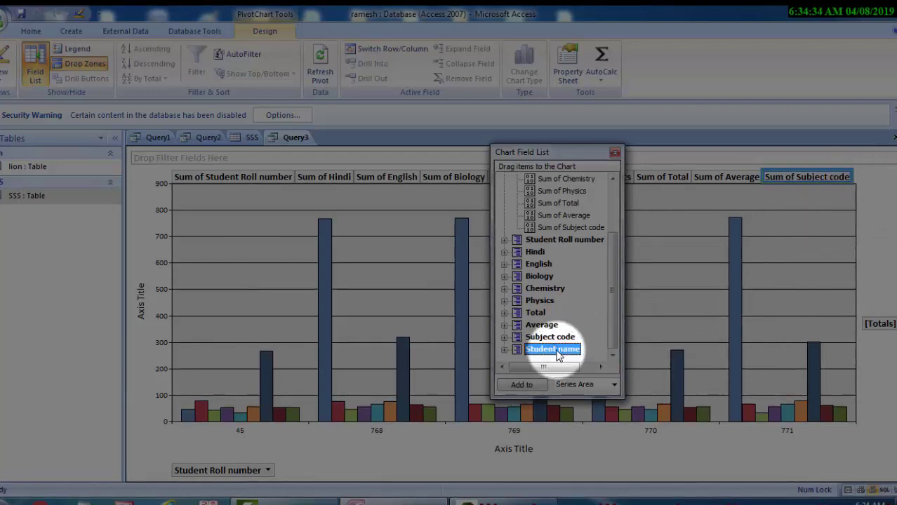
{"action": "left_click_drag", "start_coordinate": [554, 355], "coordinate": [834, 184]}
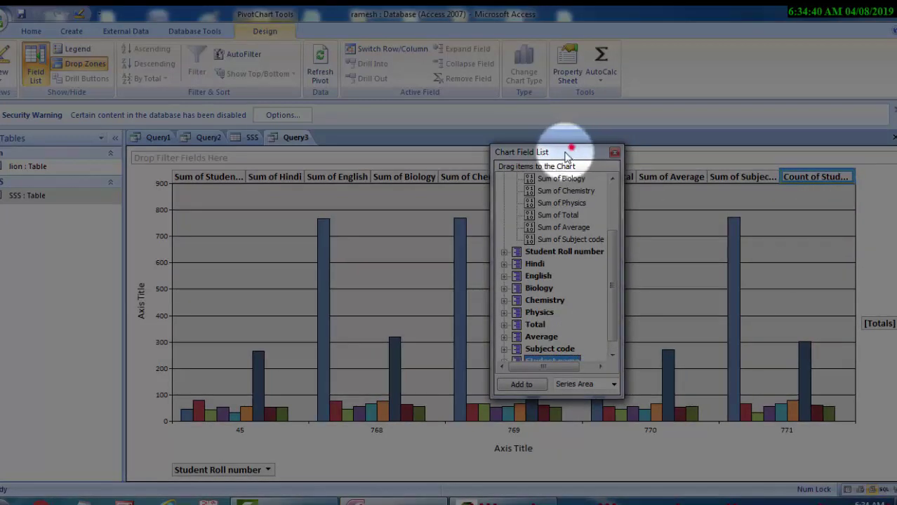
{"action": "left_click_drag", "start_coordinate": [567, 156], "coordinate": [2, 189]}
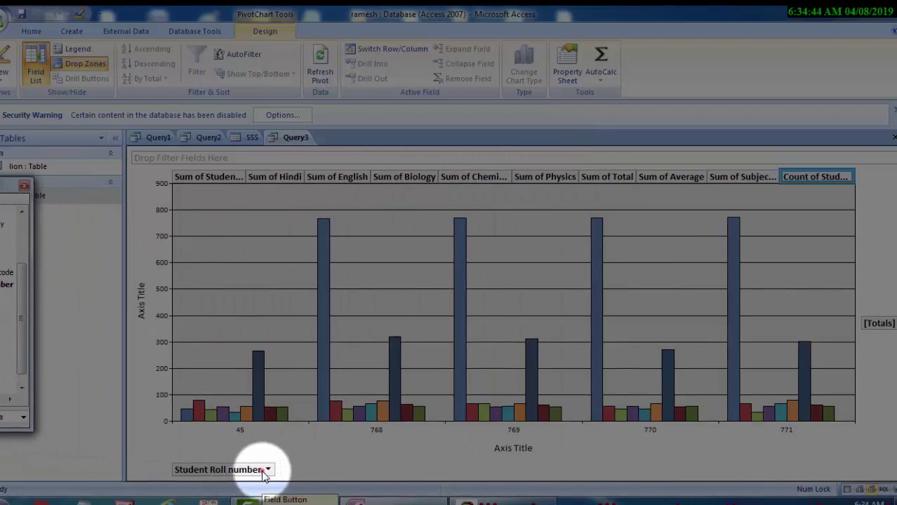
Filter Student Roll number to show only 45, 768 and 769, excluding 770 and 771.
{"action": "left_click", "coordinate": [265, 475]}
{"action": "left_click", "coordinate": [266, 471]}
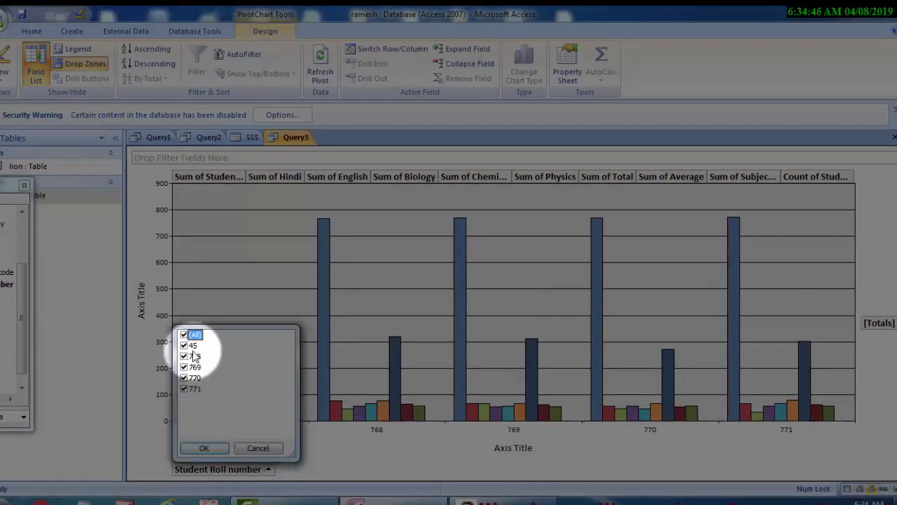
{"action": "left_click", "coordinate": [204, 449]}
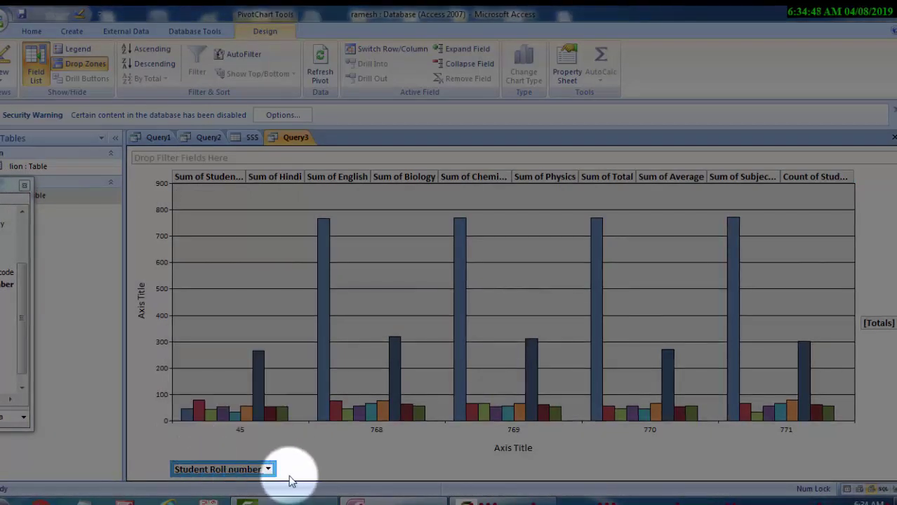
{"action": "left_click", "coordinate": [267, 471]}
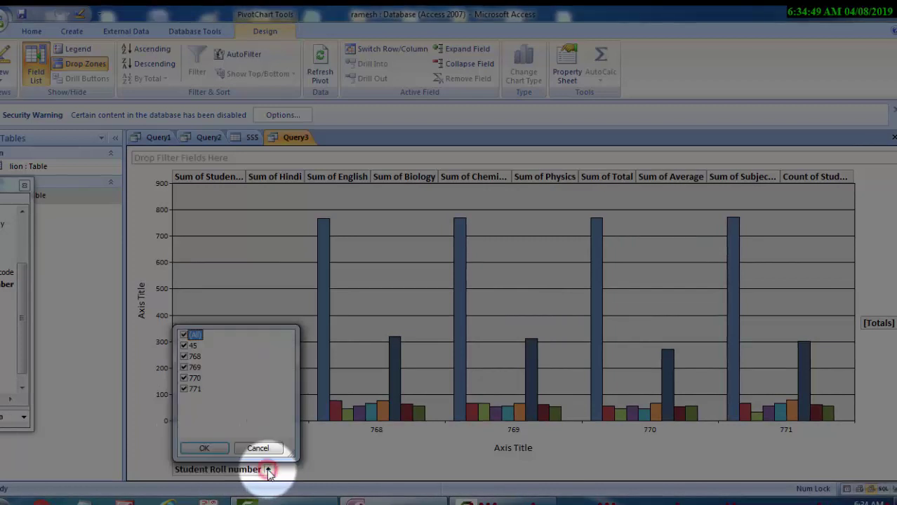
{"action": "left_click", "coordinate": [184, 379]}
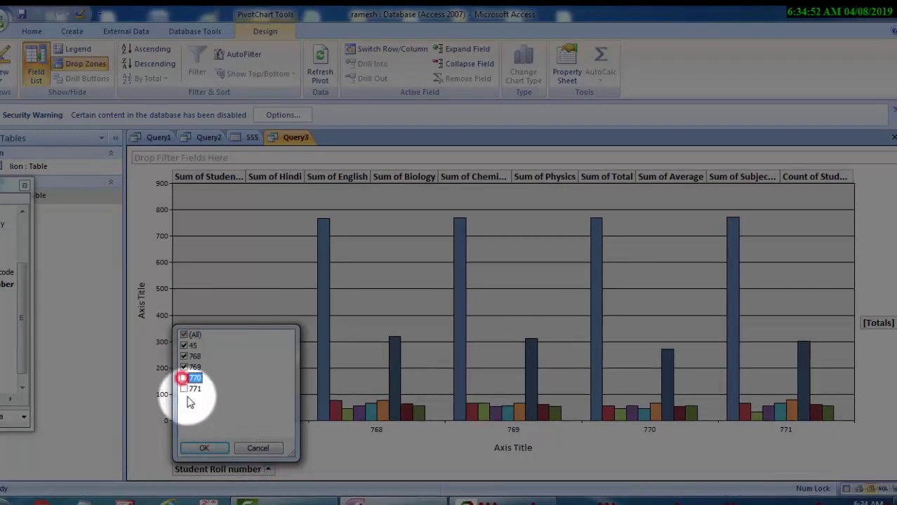
{"action": "left_click", "coordinate": [204, 448]}
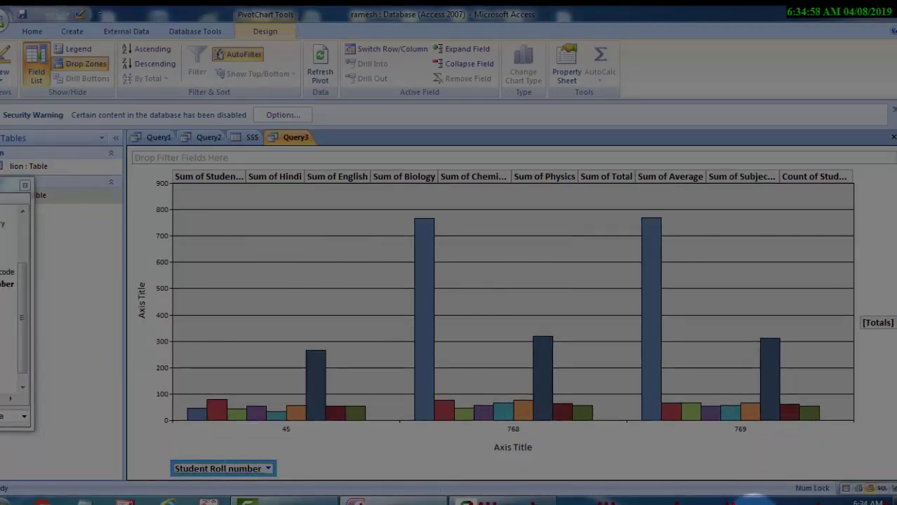
{"action": "left_click", "coordinate": [3, 74]}
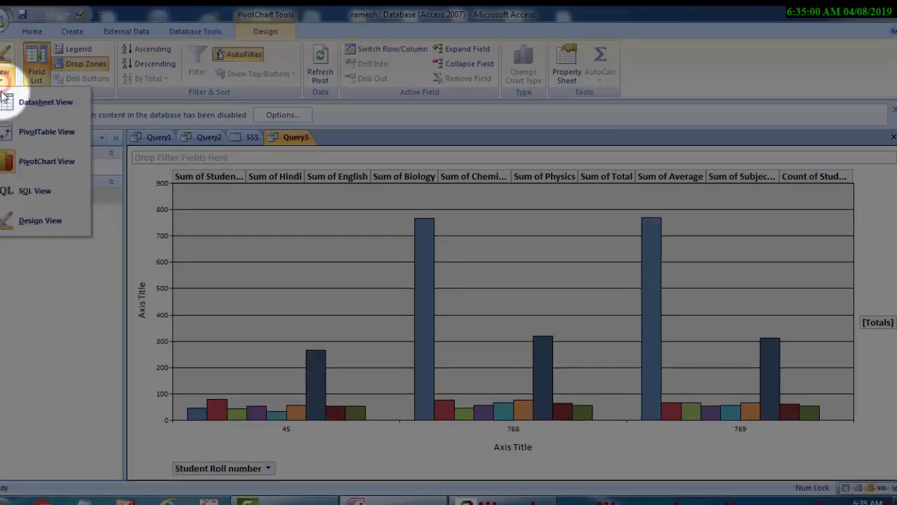
{"action": "left_click", "coordinate": [18, 161]}
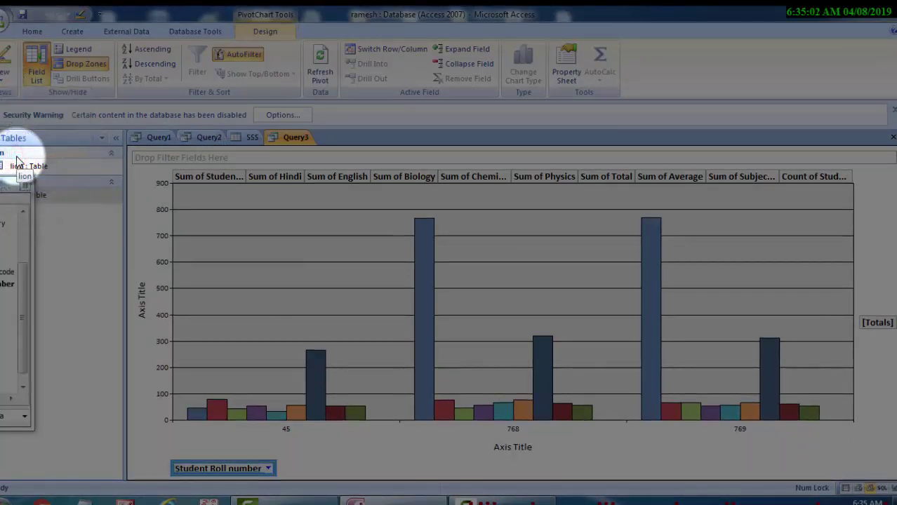
{"action": "left_click", "coordinate": [11, 74]}
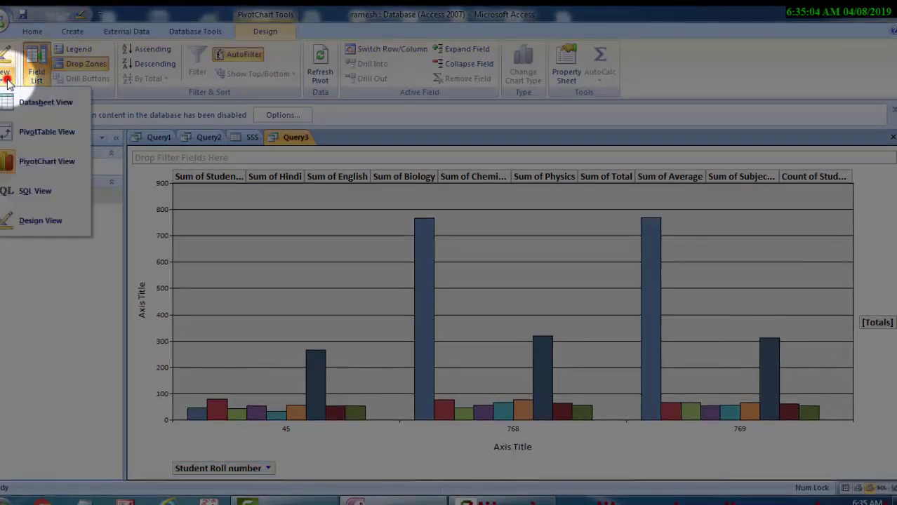
{"action": "left_click", "coordinate": [51, 170]}
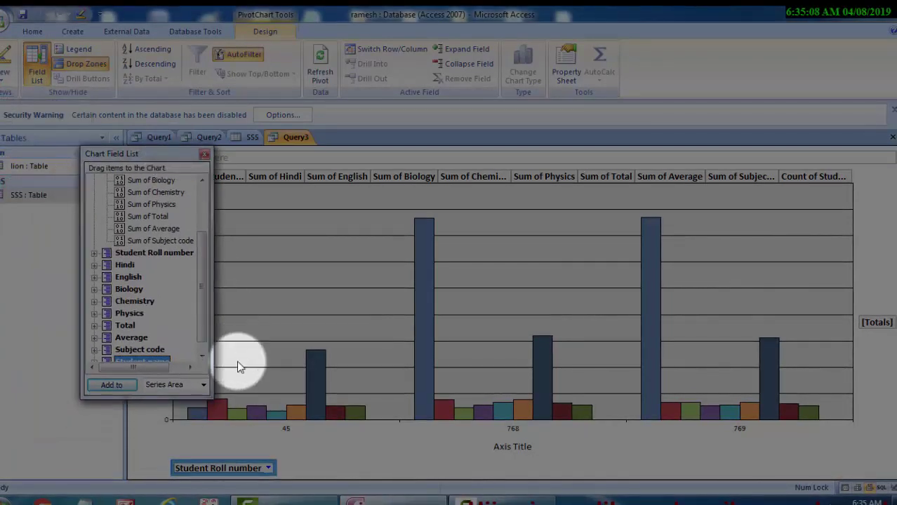
{"action": "left_click", "coordinate": [192, 387]}
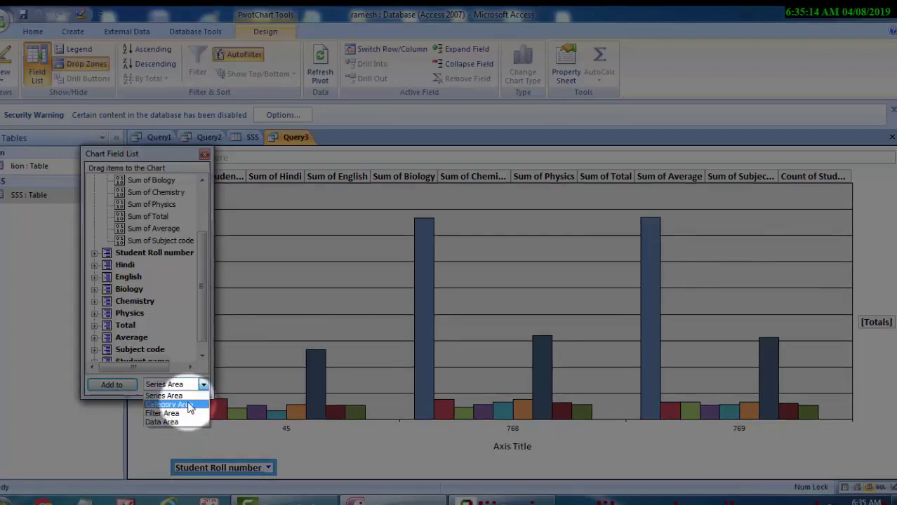
{"action": "left_click", "coordinate": [189, 406]}
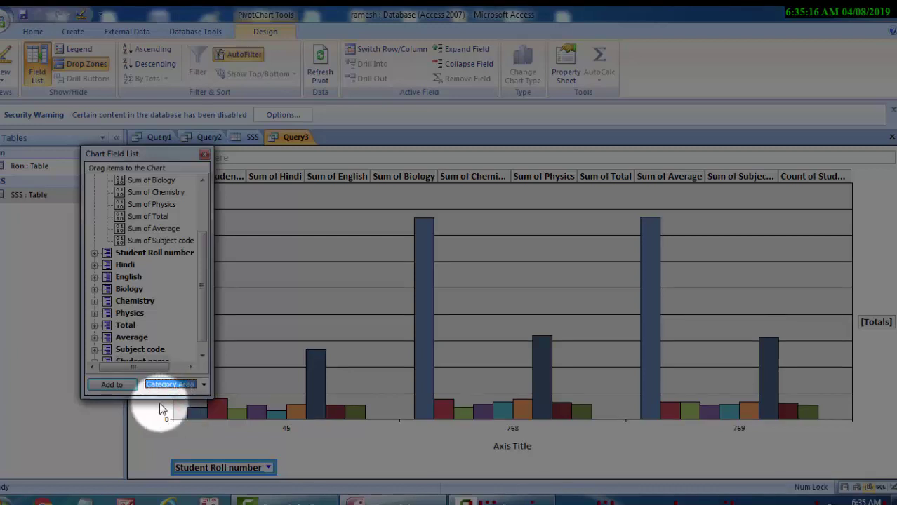
{"action": "left_click", "coordinate": [205, 155]}
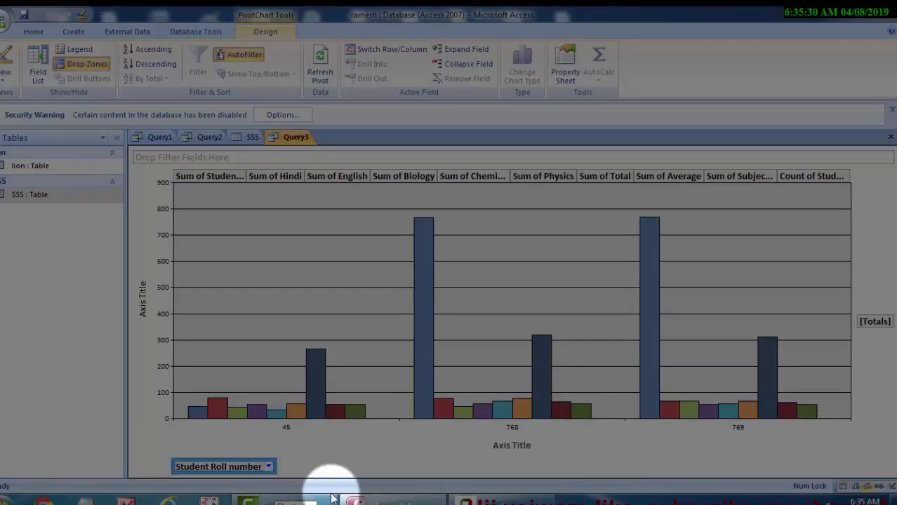
{"action": "mouse_move", "coordinate": [359, 499]}
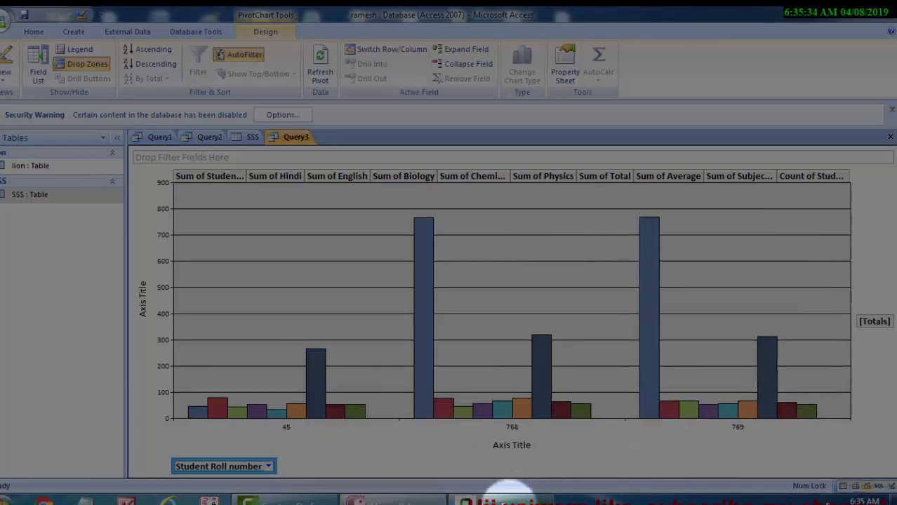
{"action": "left_click", "coordinate": [502, 493]}
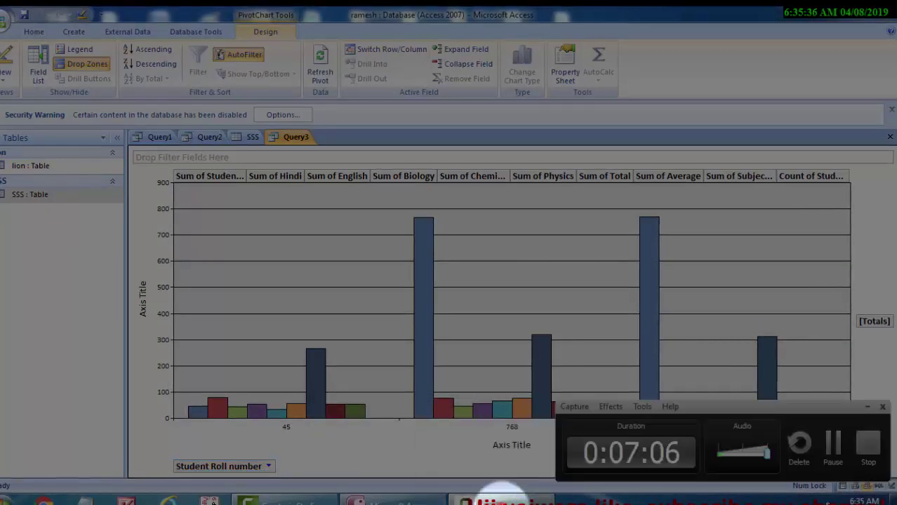